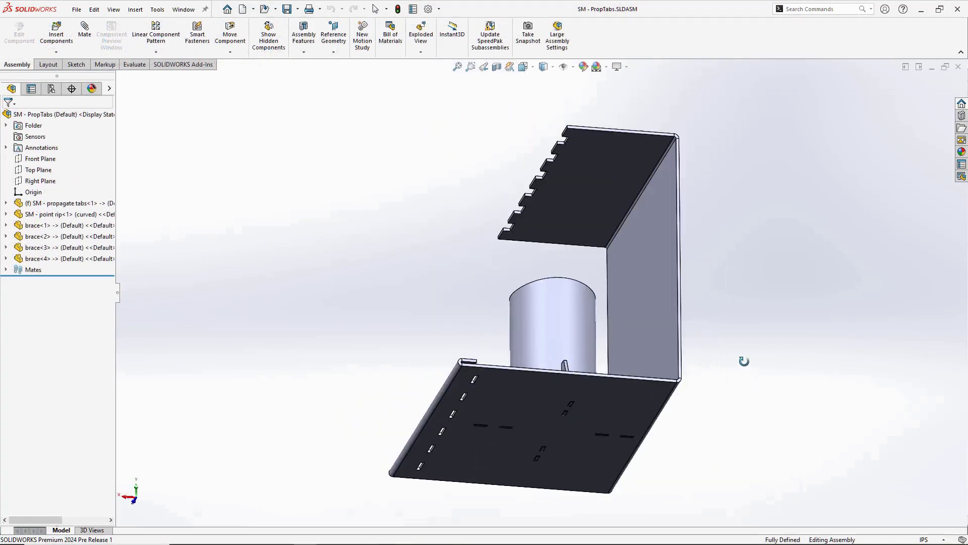
Step: Orbit the PropTabs assembly and flatten the ripped SM - point rip cylinder
middle_drag(744, 361, 718, 219)
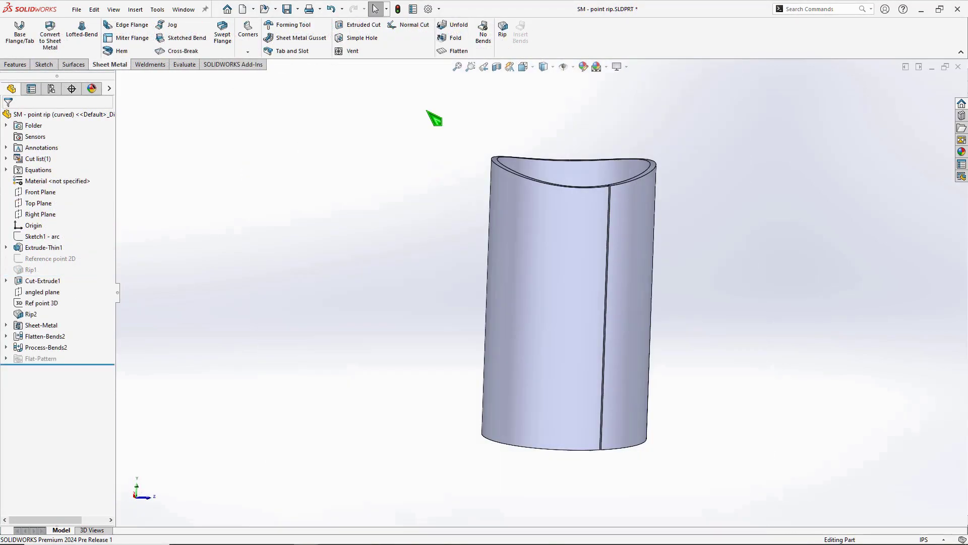
click(459, 51)
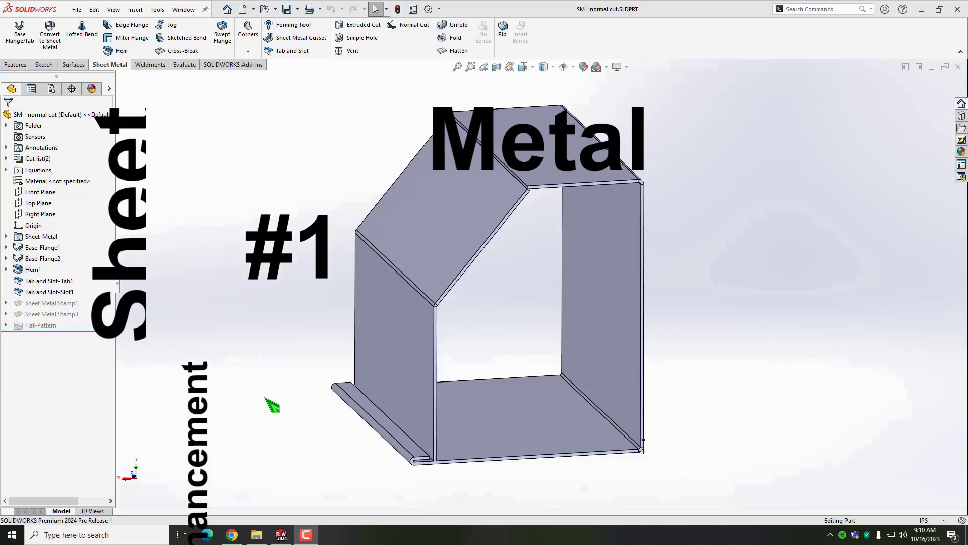
mouse_move(272, 406)
middle_down()
mouse_move(272, 211)
mouse_move(273, 402)
middle_up()
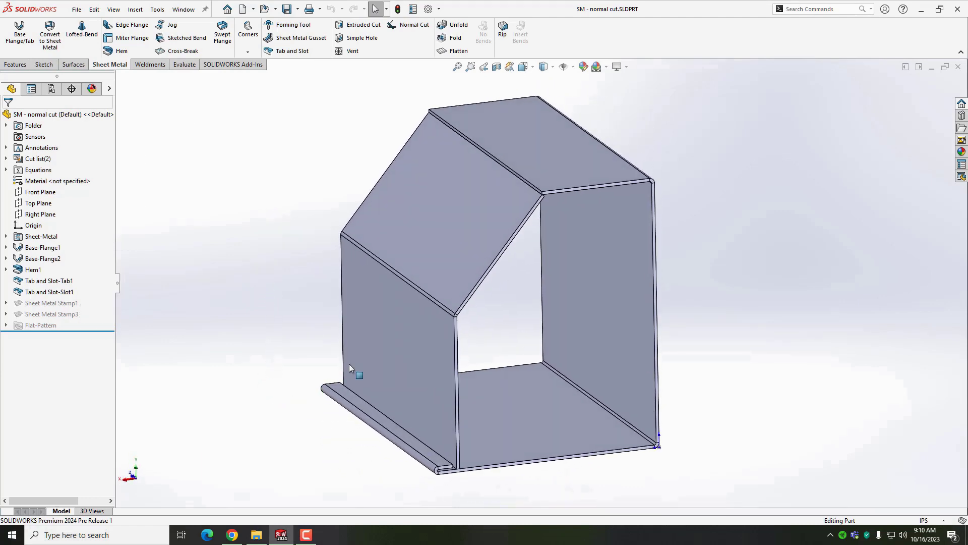
click(383, 346)
right_click(380, 348)
click(406, 472)
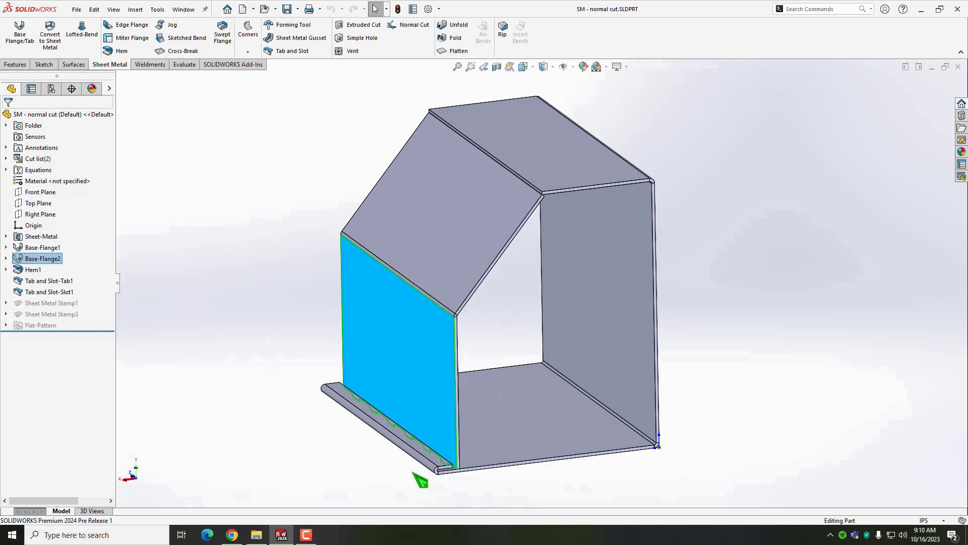
middle_drag(430, 415, 404, 353)
click(316, 132)
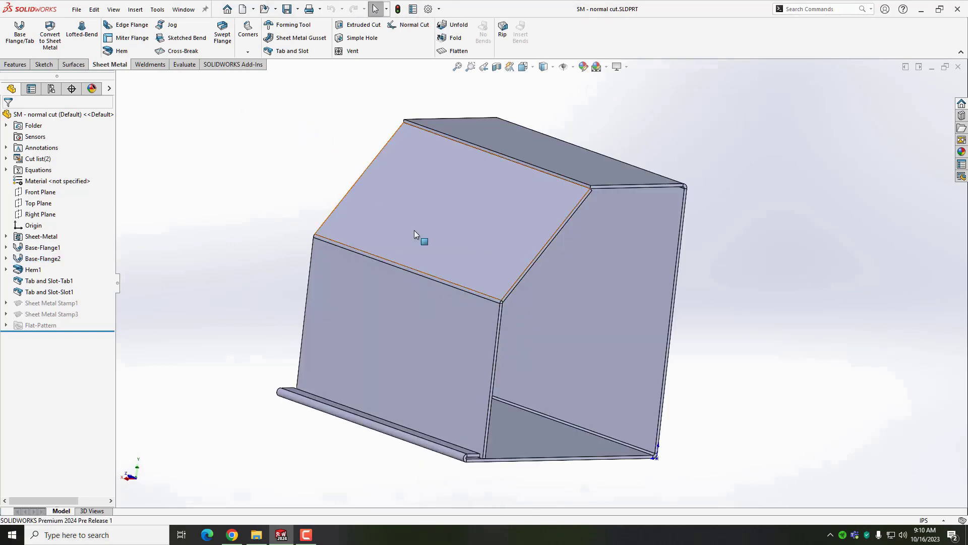
click(531, 340)
right_click(530, 340)
click(582, 475)
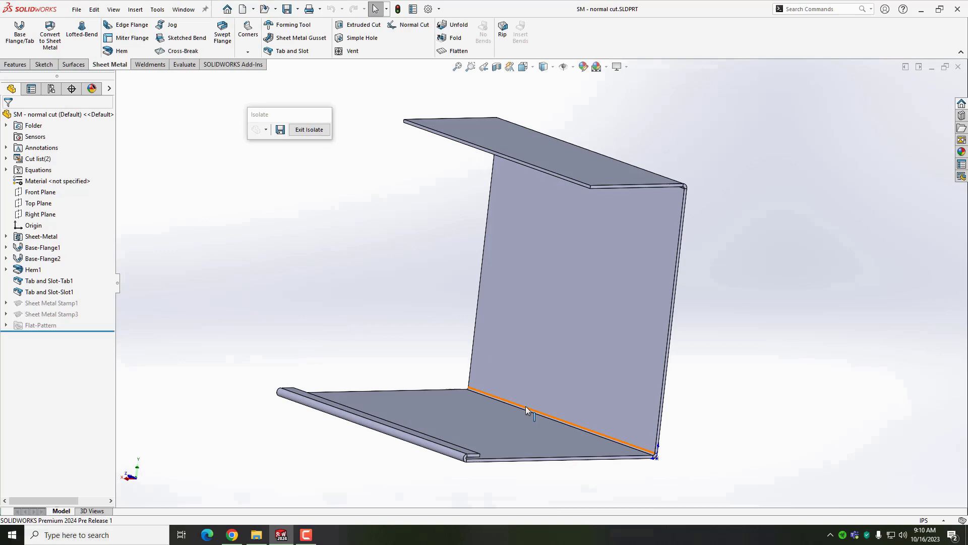
middle_drag(509, 444, 398, 196)
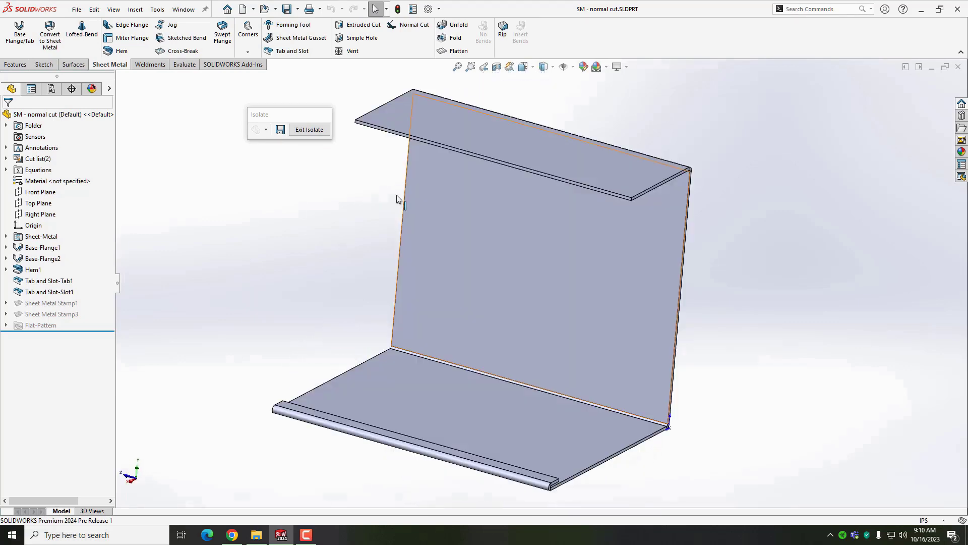
click(320, 130)
middle_drag(317, 191, 202, 266)
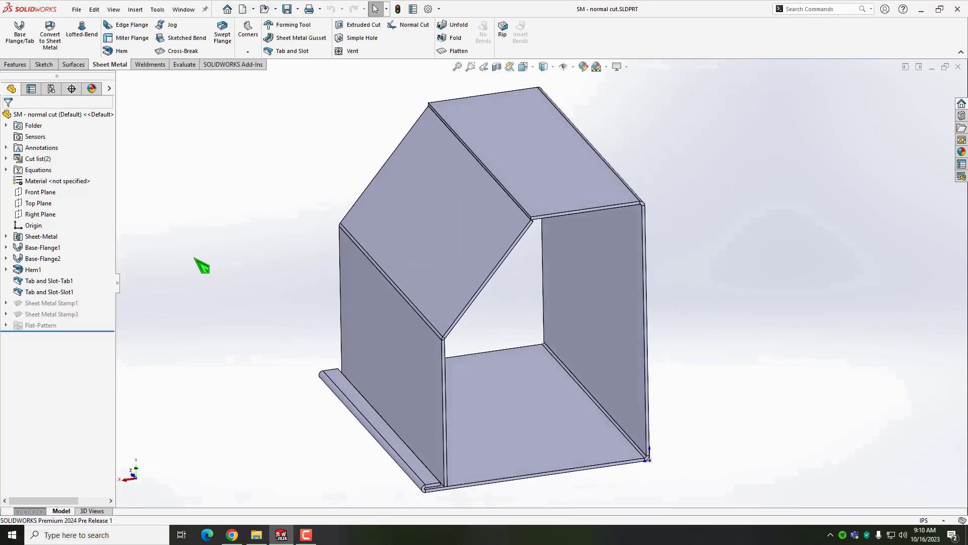
Step: Edit Tab and Slot-Tab1 and start a second tab group
right_click(61, 282)
click(79, 259)
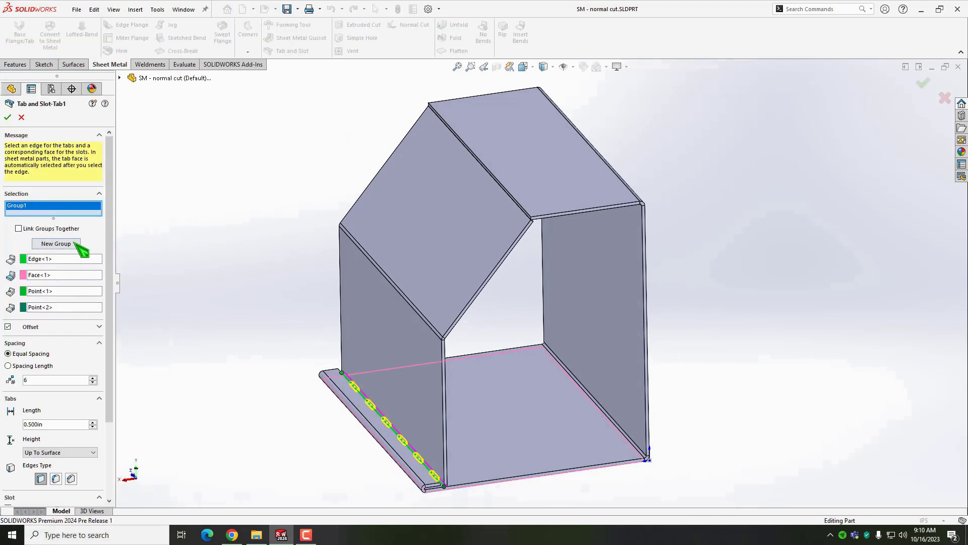
click(78, 246)
Step: Pick the Base-Flange2 upper corner edge for the tabs and the top face for the slots
scroll(551, 210, down, 6)
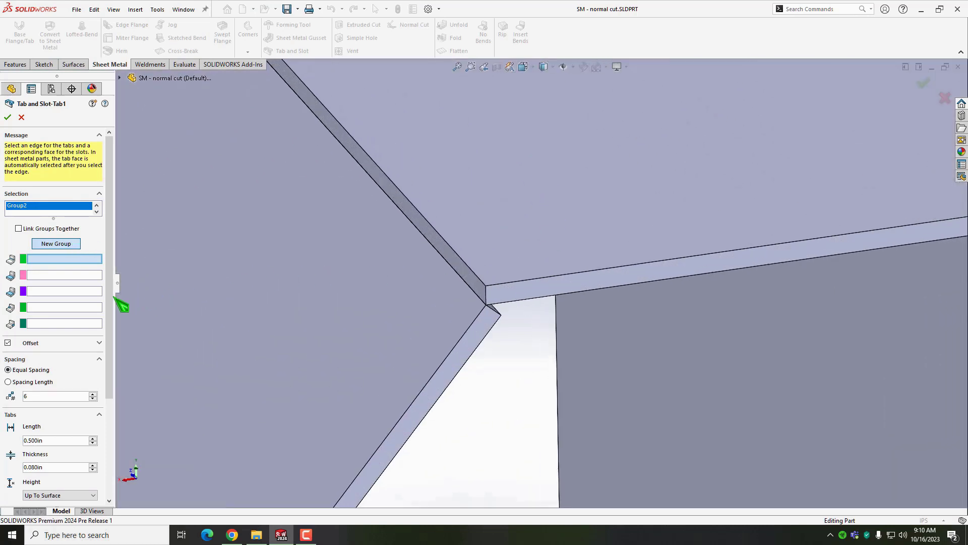
scroll(119, 318, down, 4)
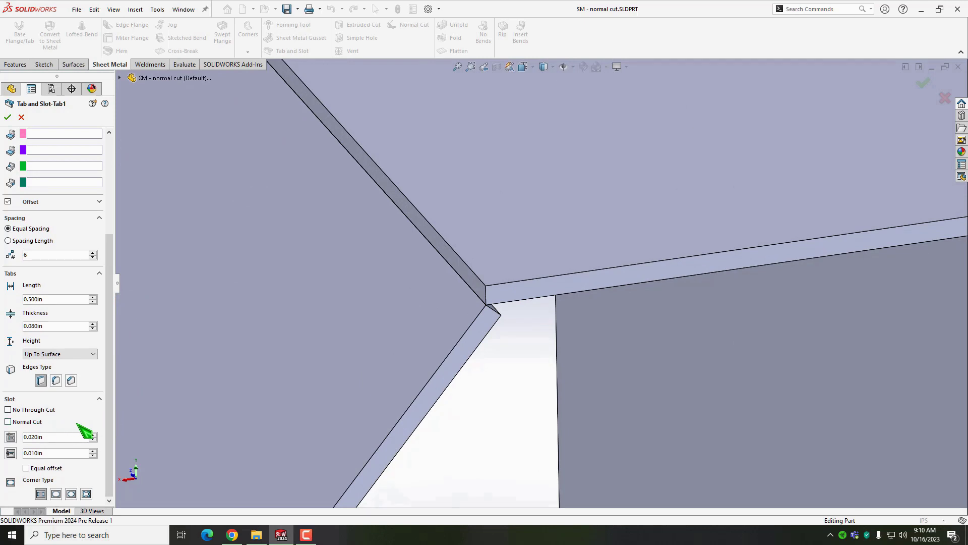
scroll(119, 418, up, 4)
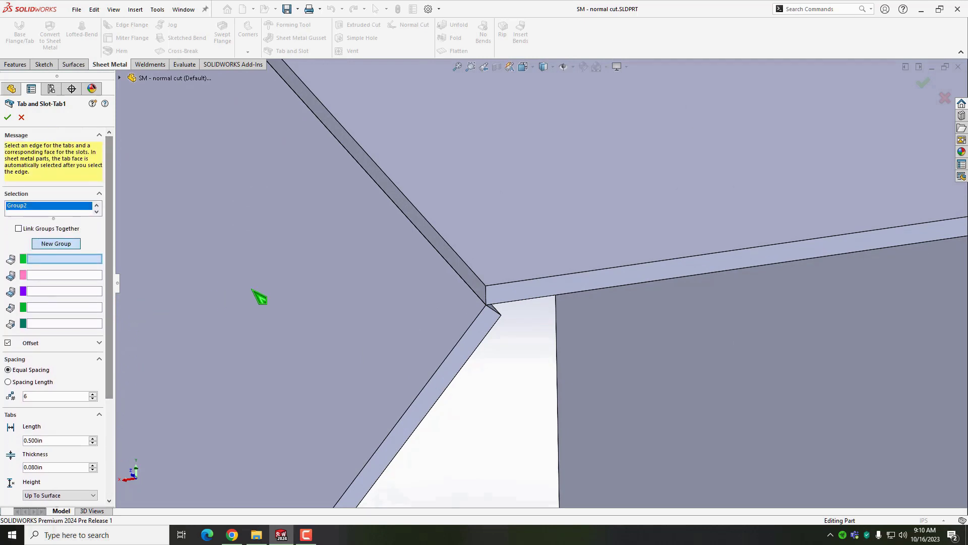
right_click(470, 290)
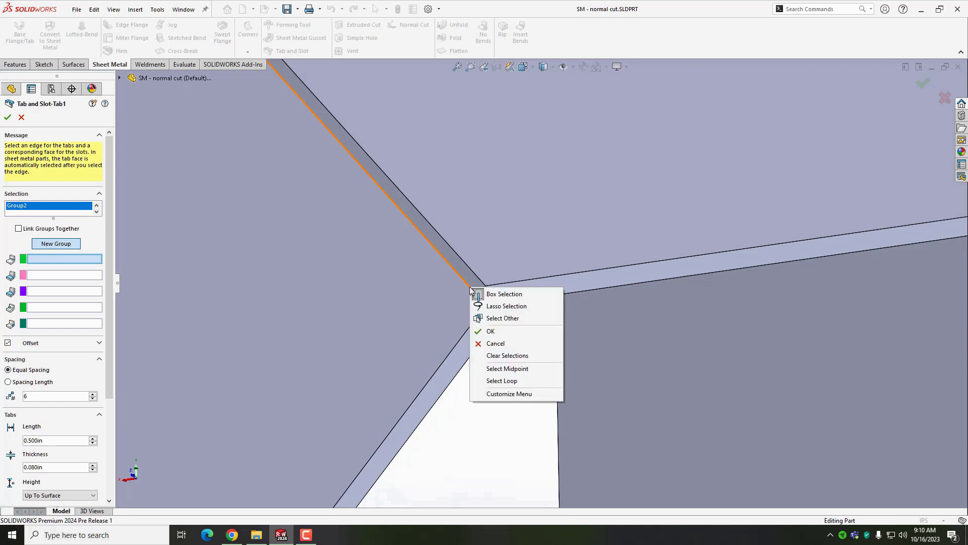
click(503, 318)
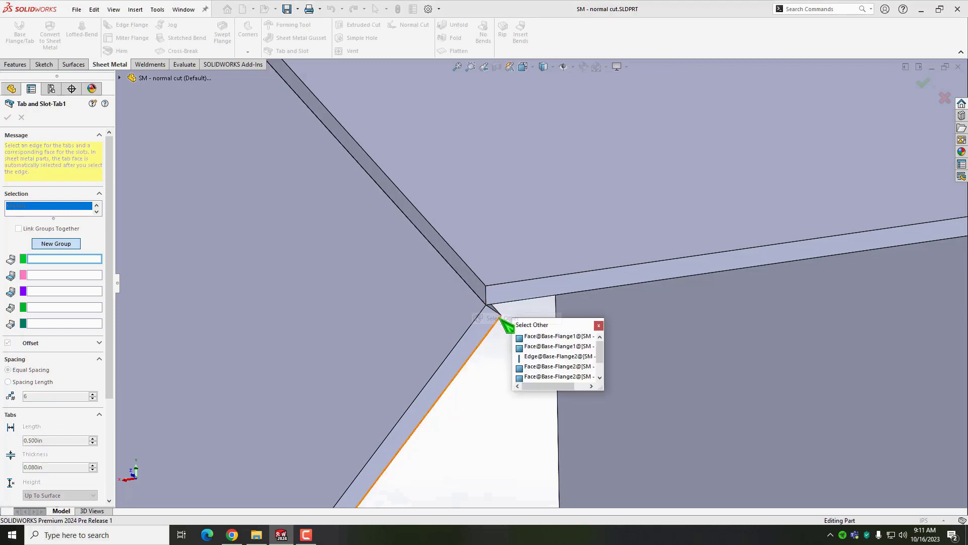
click(559, 357)
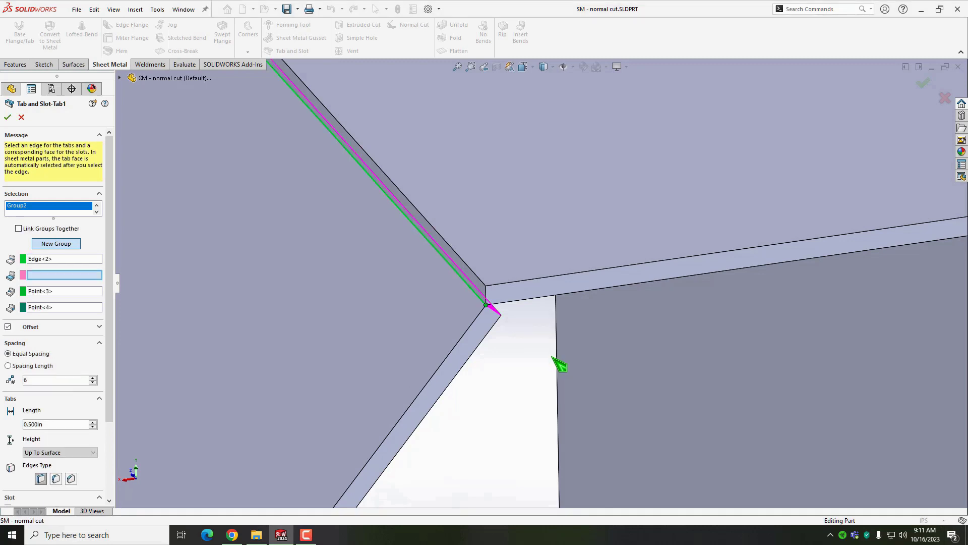
click(522, 266)
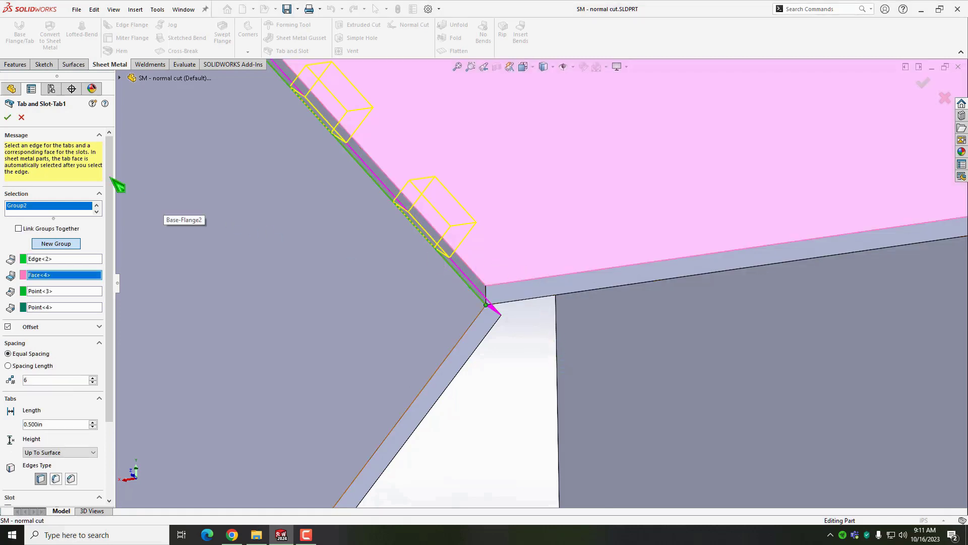
Step: Apply the corner tabs and cut a section view at 0.760in through the part
click(7, 117)
middle_drag(396, 438, 426, 391)
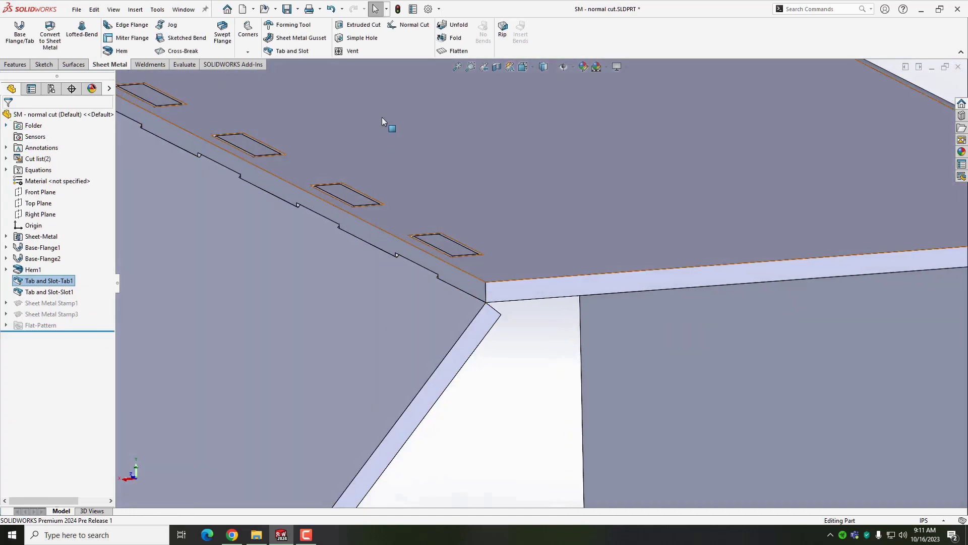
click(497, 67)
drag(503, 296, 428, 284)
click(7, 117)
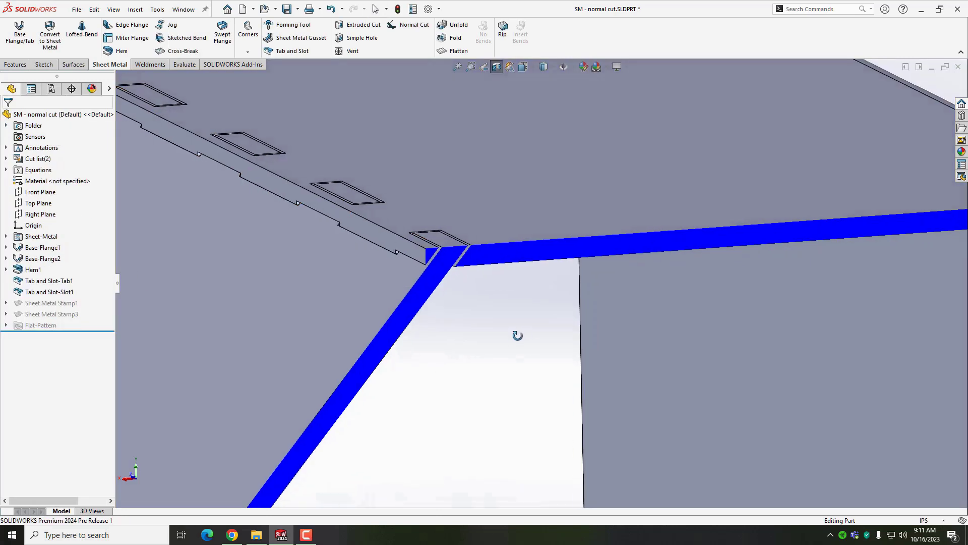
middle_drag(516, 334, 495, 346)
scroll(353, 428, down, 3)
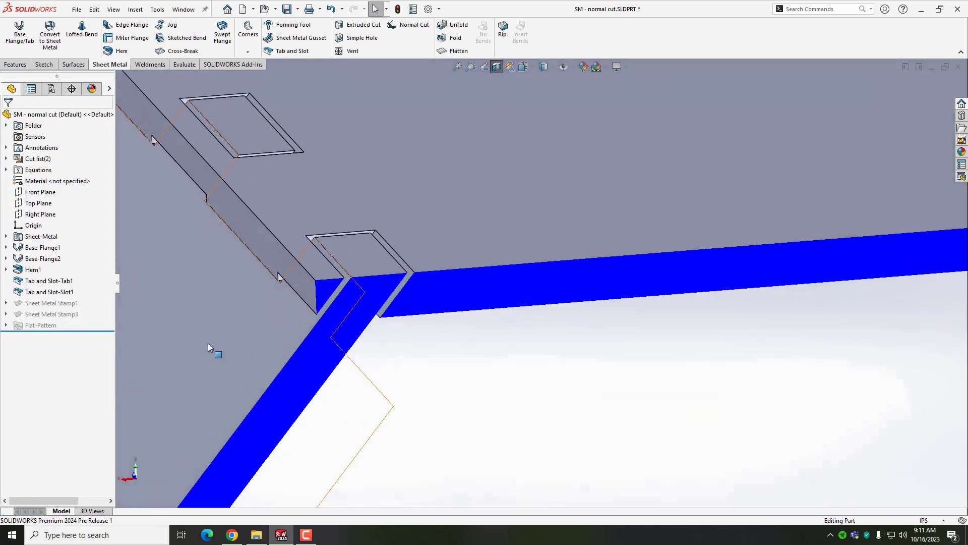
Step: Make Group2's slots Normal Cut in Tab and Slot-Tab1 and rebuild
right_click(37, 283)
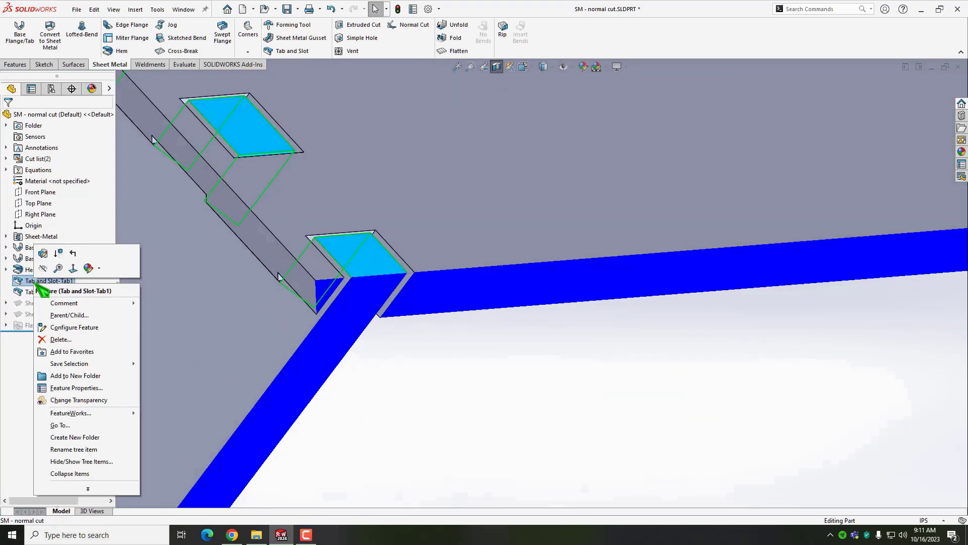
click(43, 252)
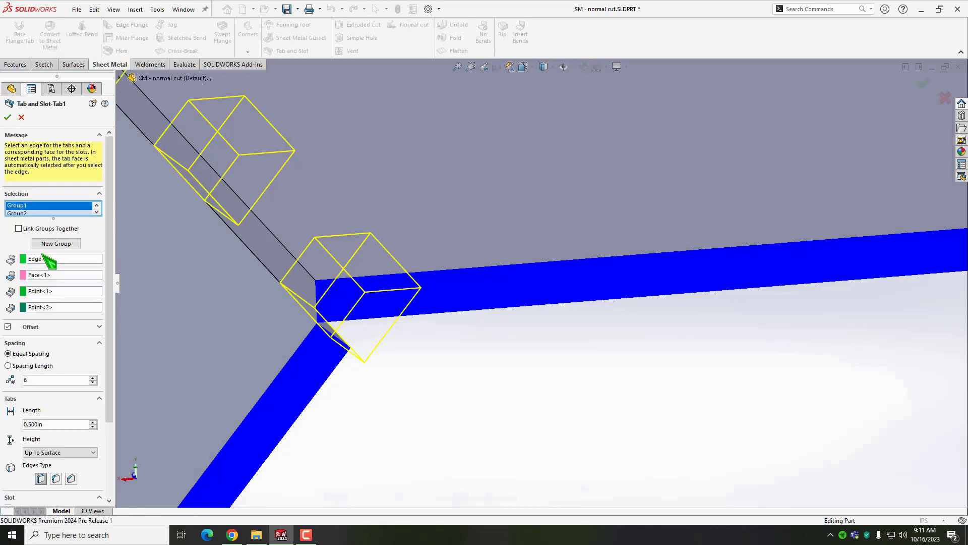
click(20, 212)
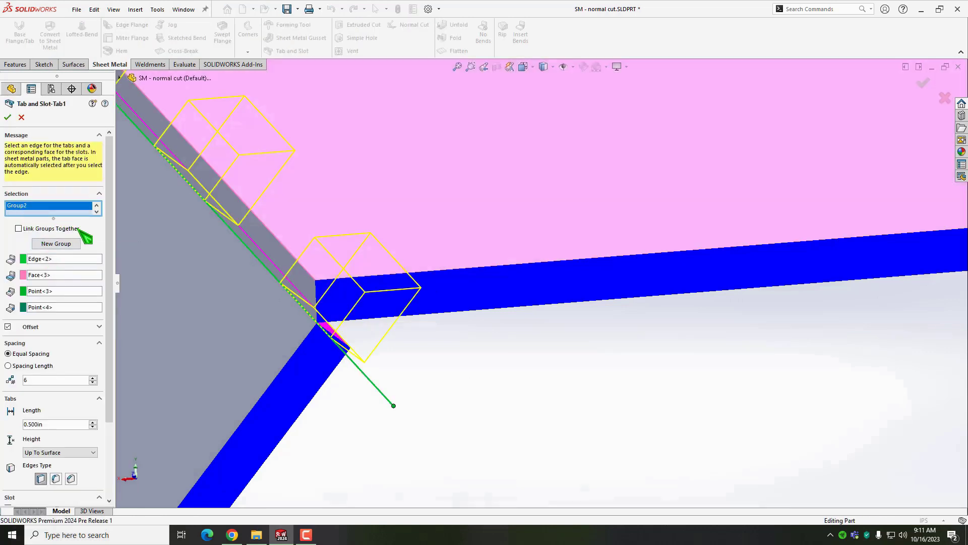
scroll(107, 303, down, 3)
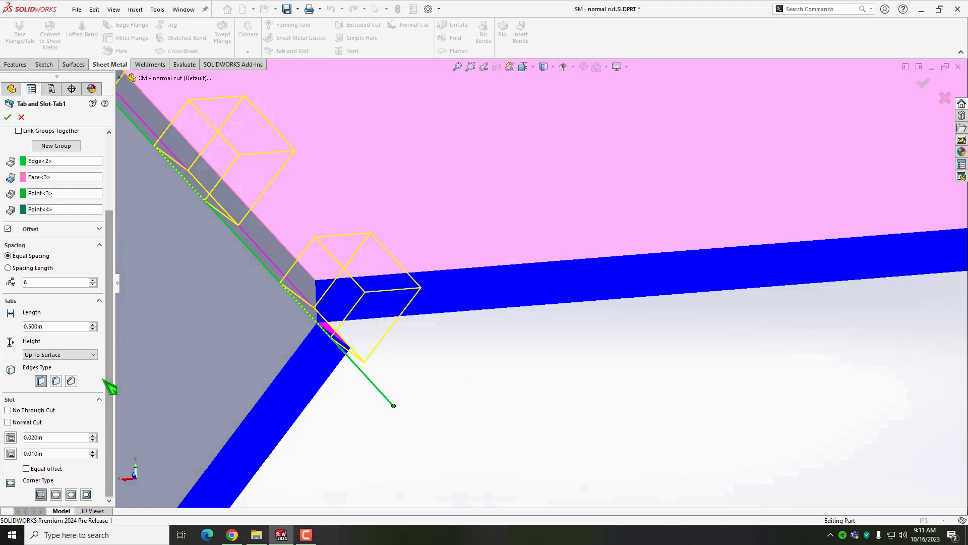
click(27, 425)
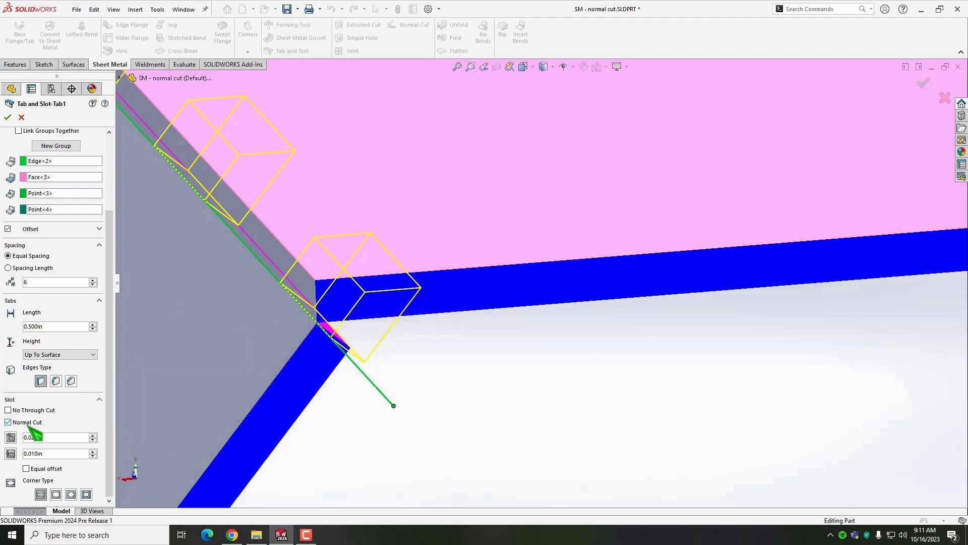
click(8, 118)
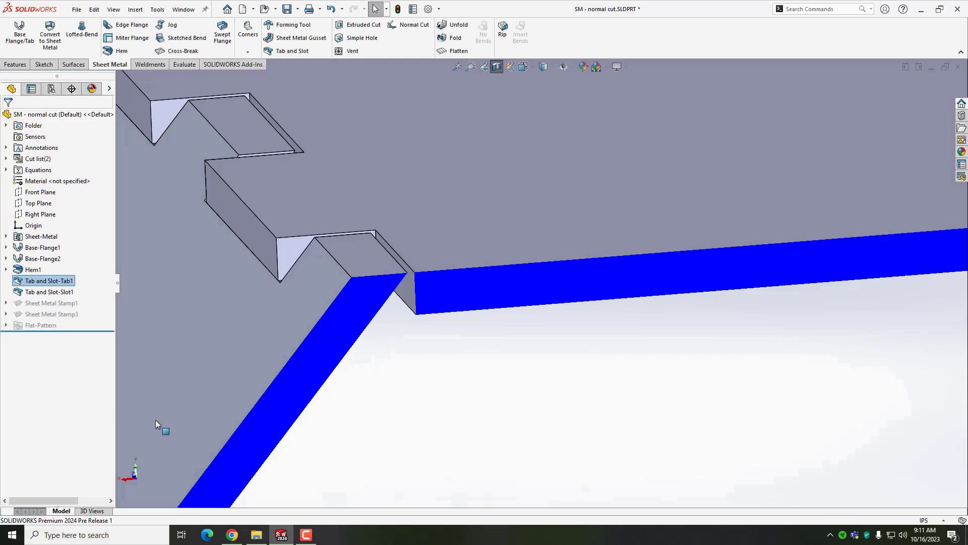
Step: Flatten the part from the large flange face to check the flat pattern, then fold it back
scroll(460, 396, up, 5)
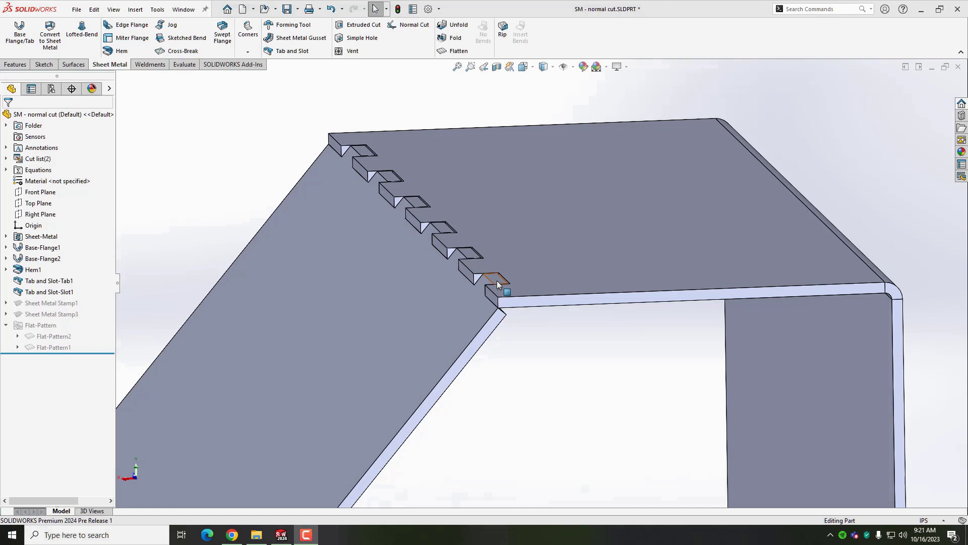
right_click(429, 285)
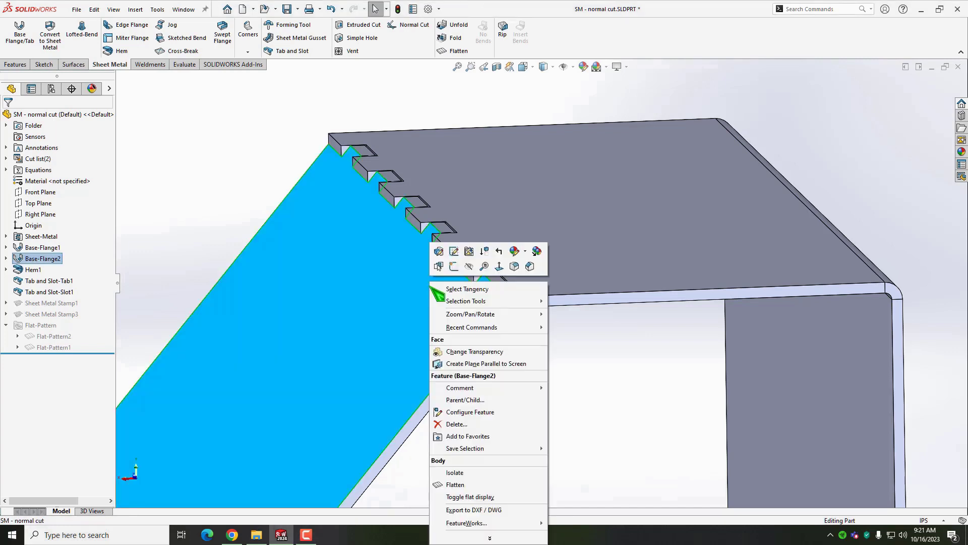
click(457, 485)
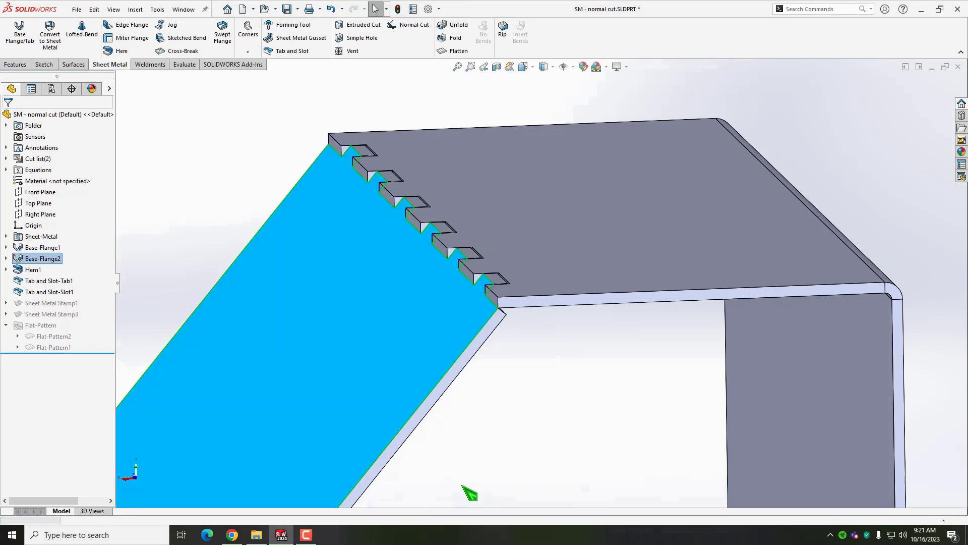
click(456, 53)
Step: Set the second tab group's height to Blind 0.150in in Tab and Slot-Tab1 and apply it
right_click(41, 281)
click(69, 258)
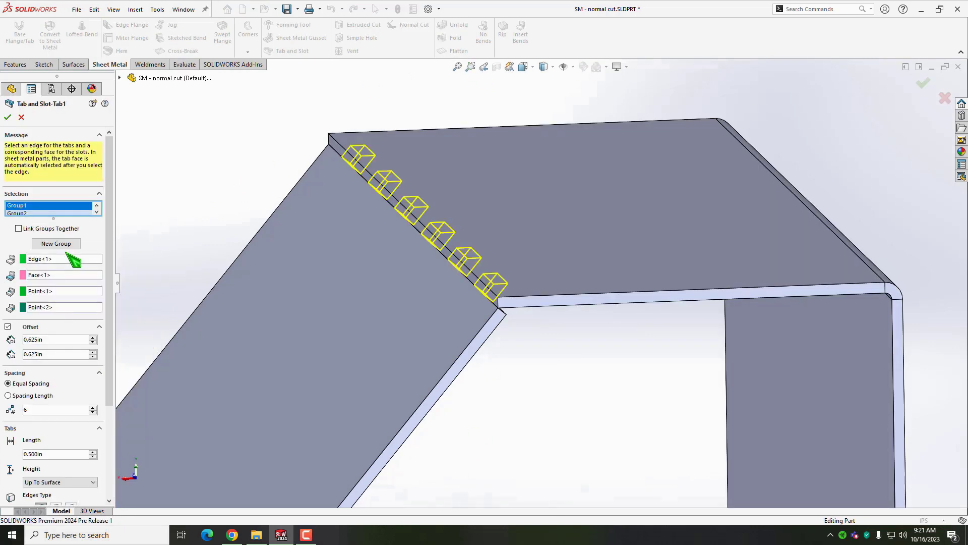
drag(50, 217, 50, 229)
click(50, 213)
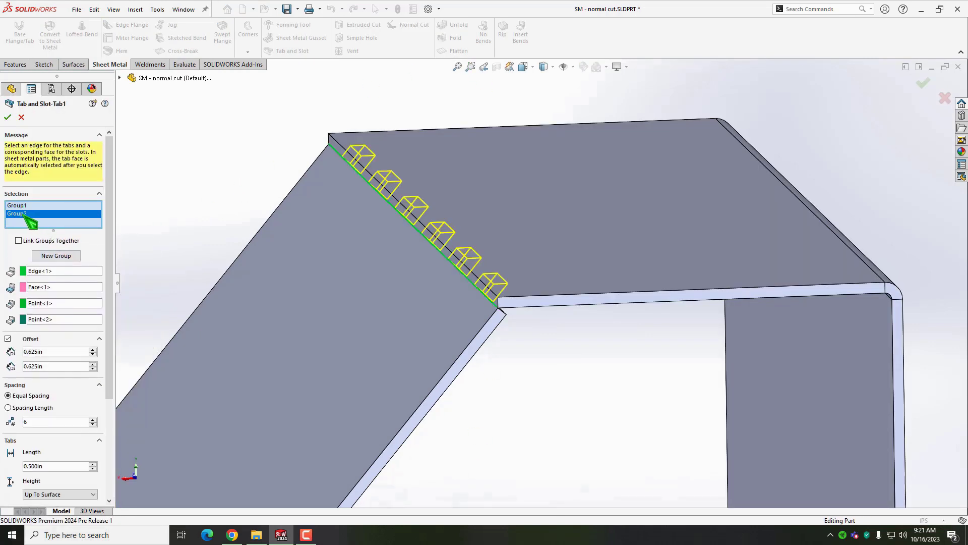
drag(111, 245, 111, 334)
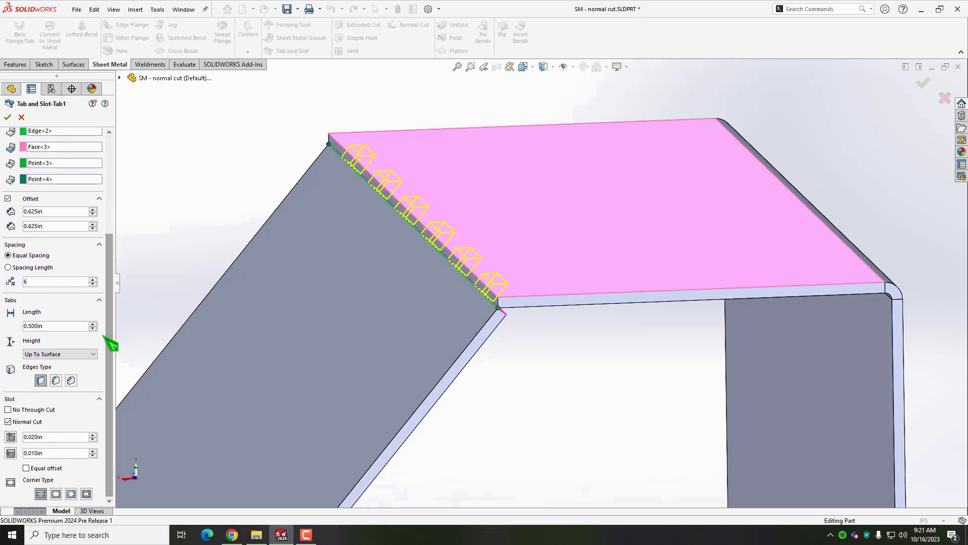
click(94, 354)
click(59, 363)
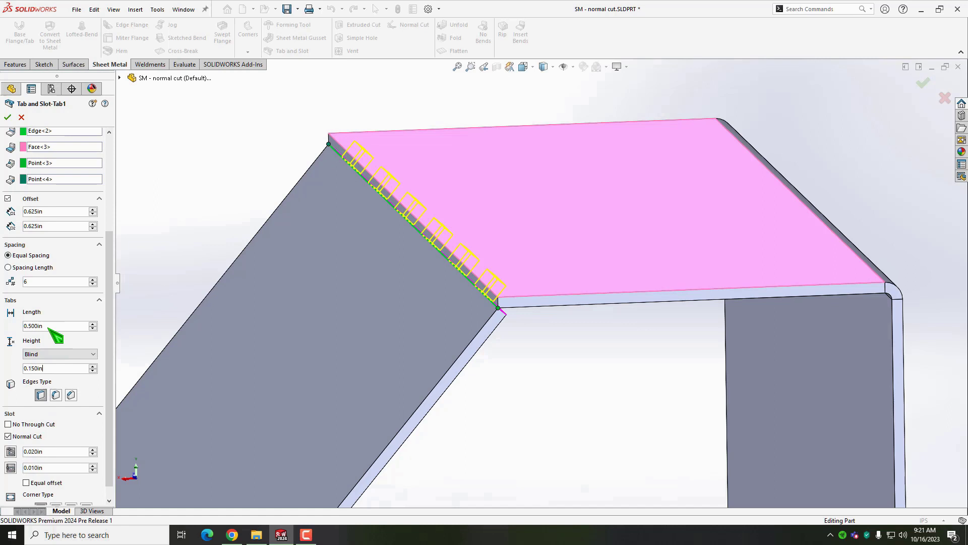
click(7, 118)
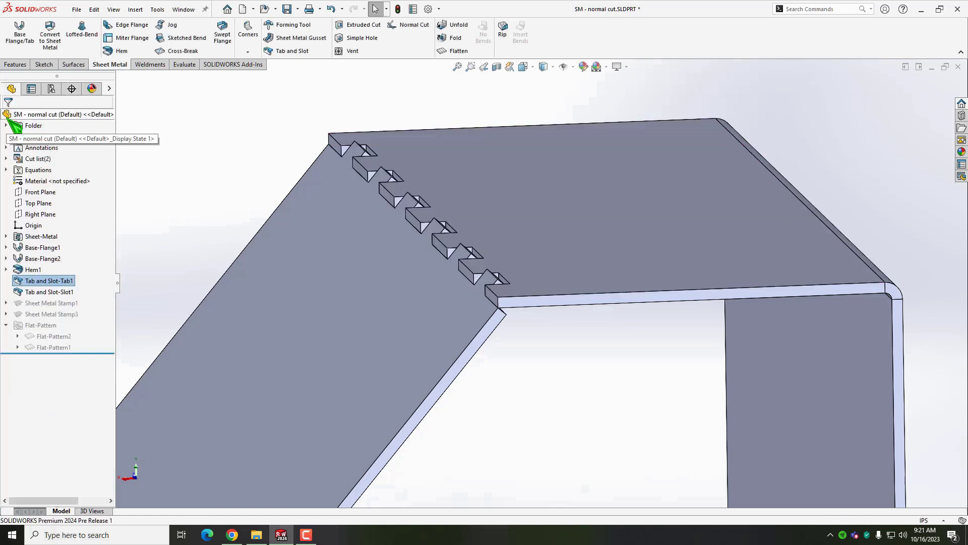
Step: In the PropTabs assembly, select the brace to the left of the tube
scroll(480, 265, down, 5)
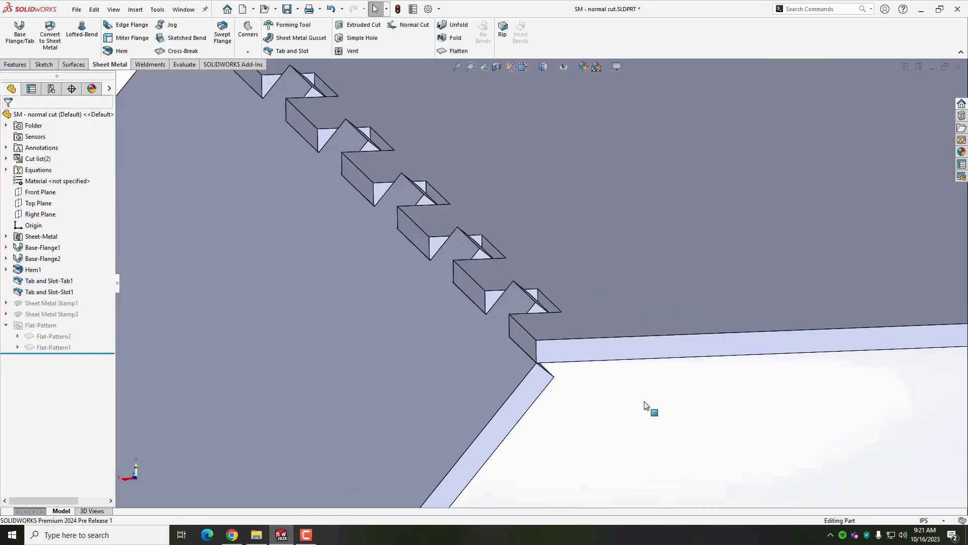
middle_drag(648, 404, 636, 386)
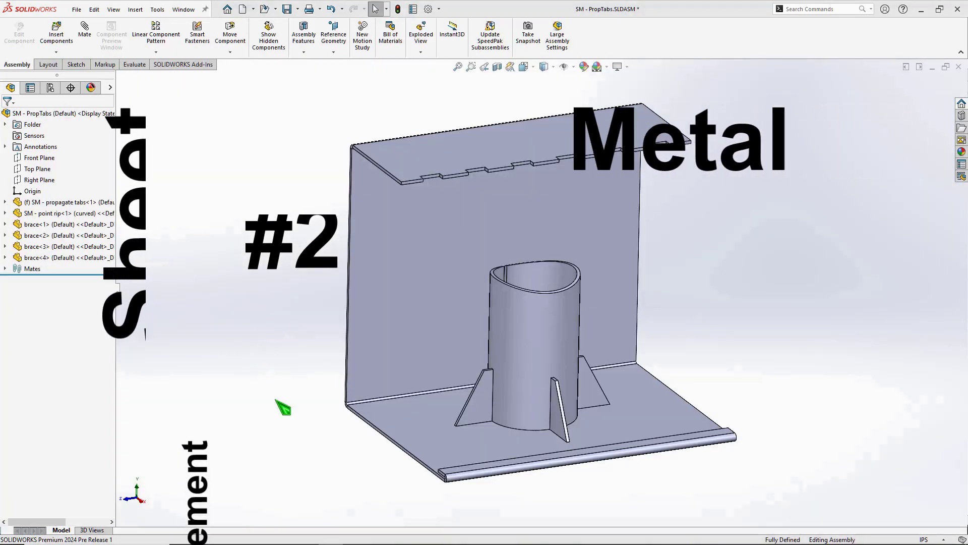
scroll(479, 418, down, 8)
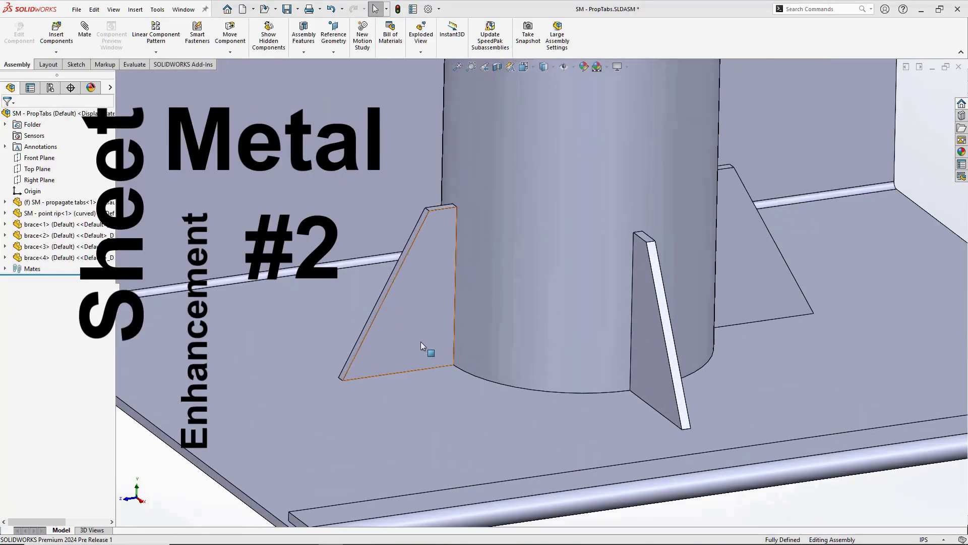
click(414, 335)
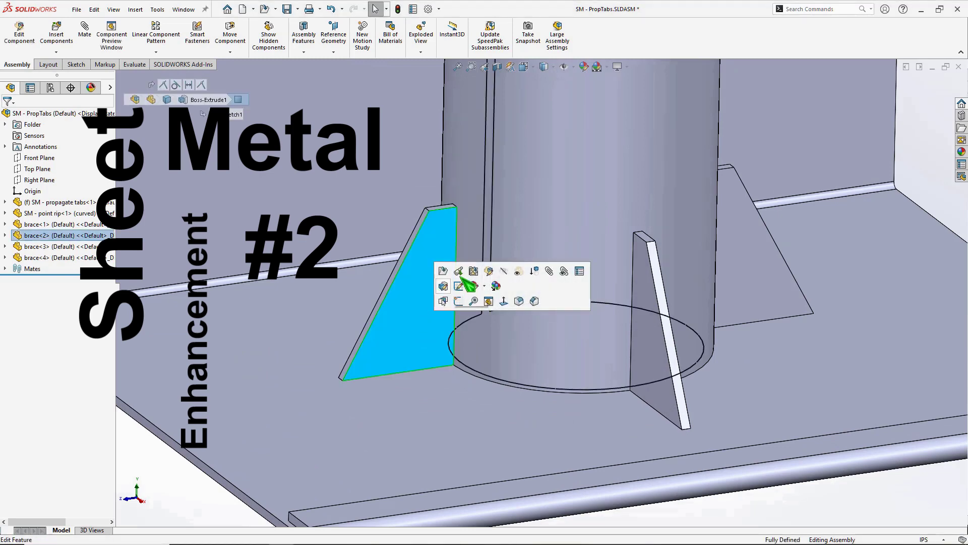
Step: Edit brace<2> in context and start a Tab and Slot on its bottom edge
click(490, 274)
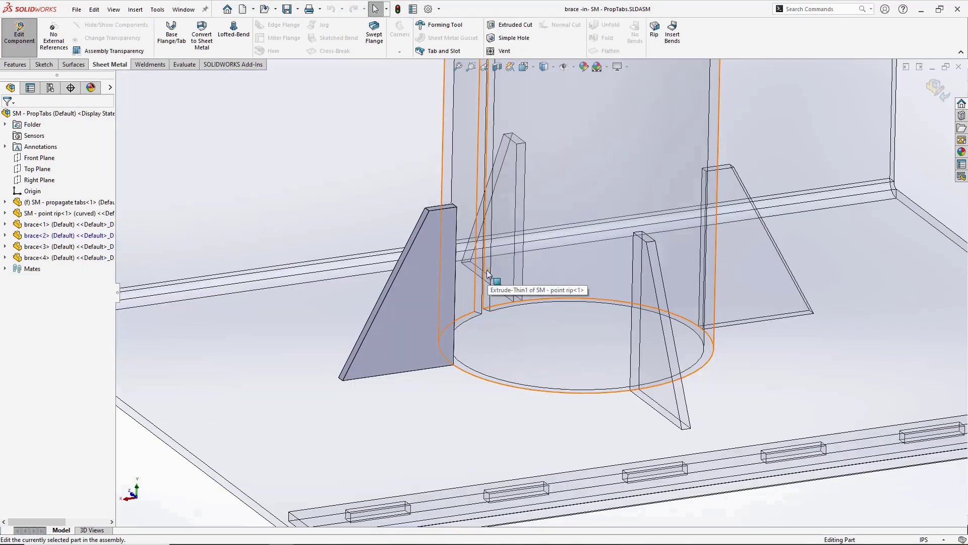
click(442, 51)
scroll(413, 384, down, 6)
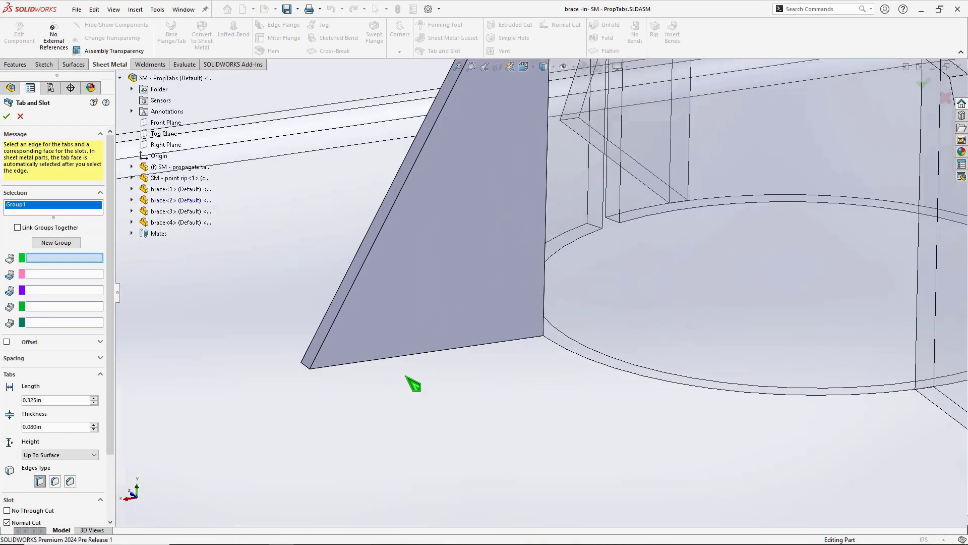
click(403, 356)
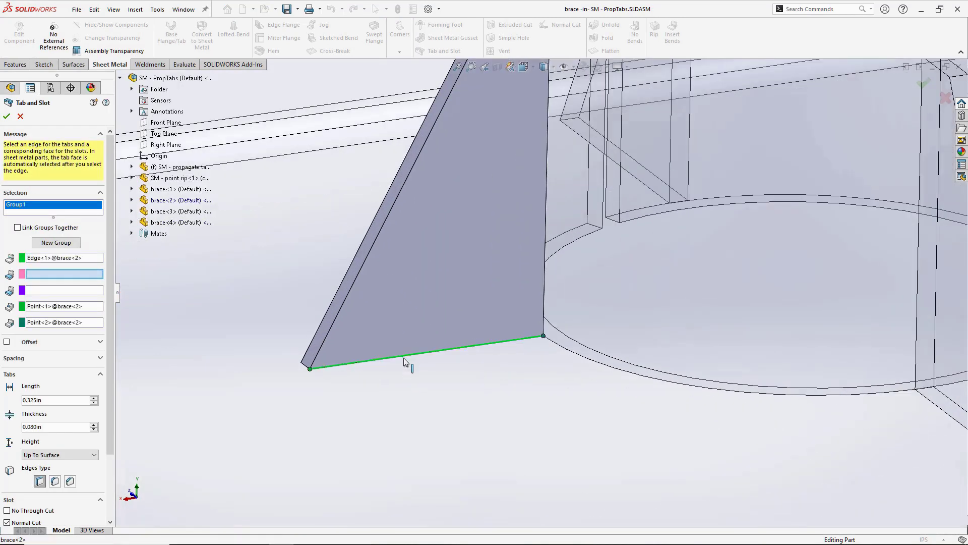
Step: Choose the base plate face for the slots and the brace side face as the tab face
right_click(405, 370)
click(435, 414)
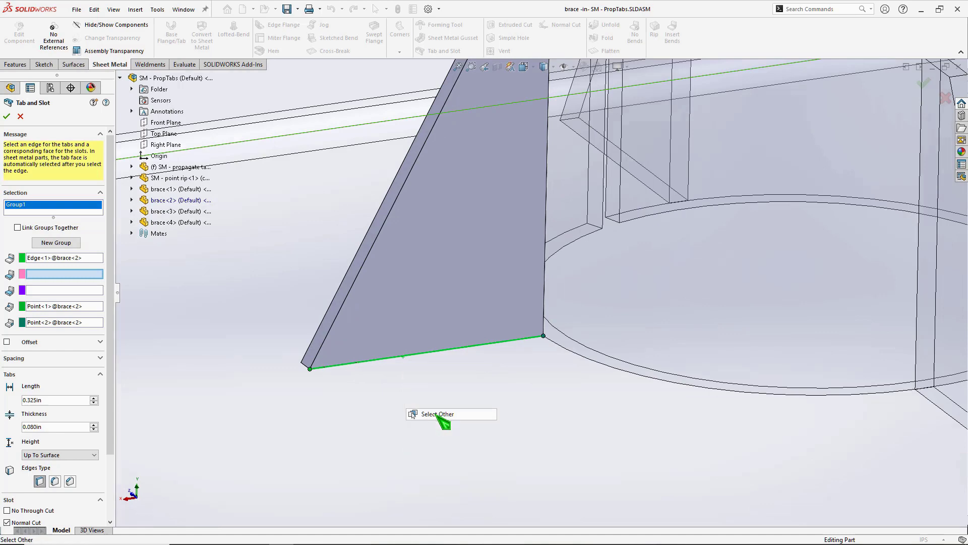
click(436, 418)
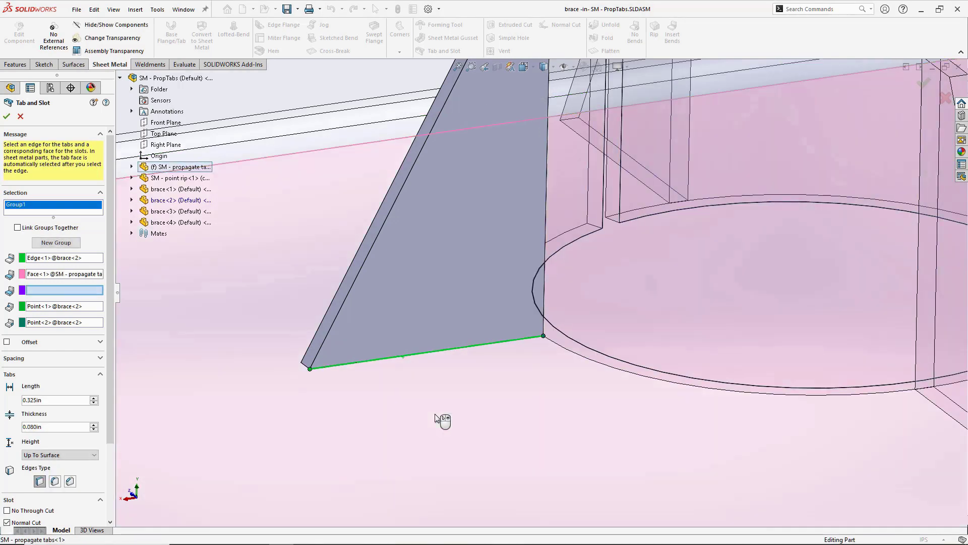
right_click(428, 349)
click(461, 392)
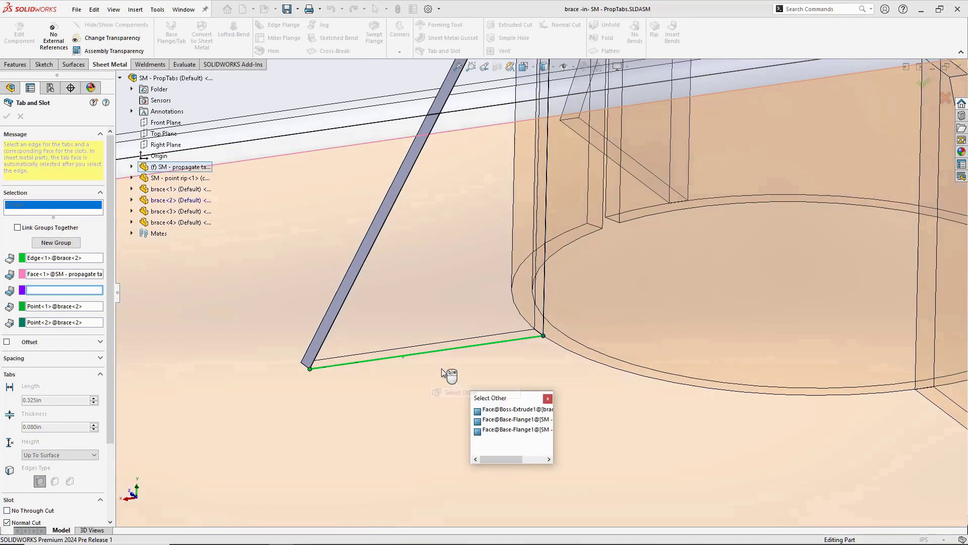
click(434, 352)
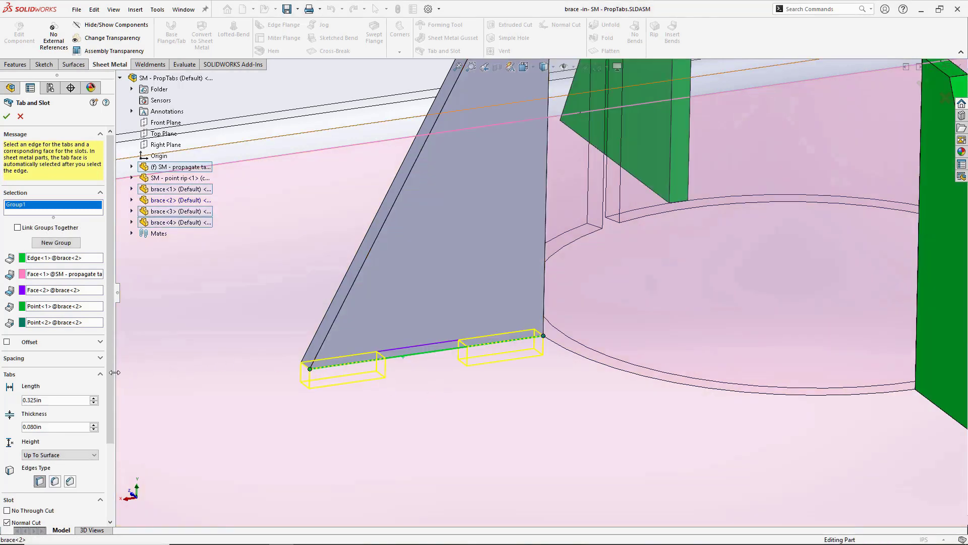
scroll(115, 372, down, 3)
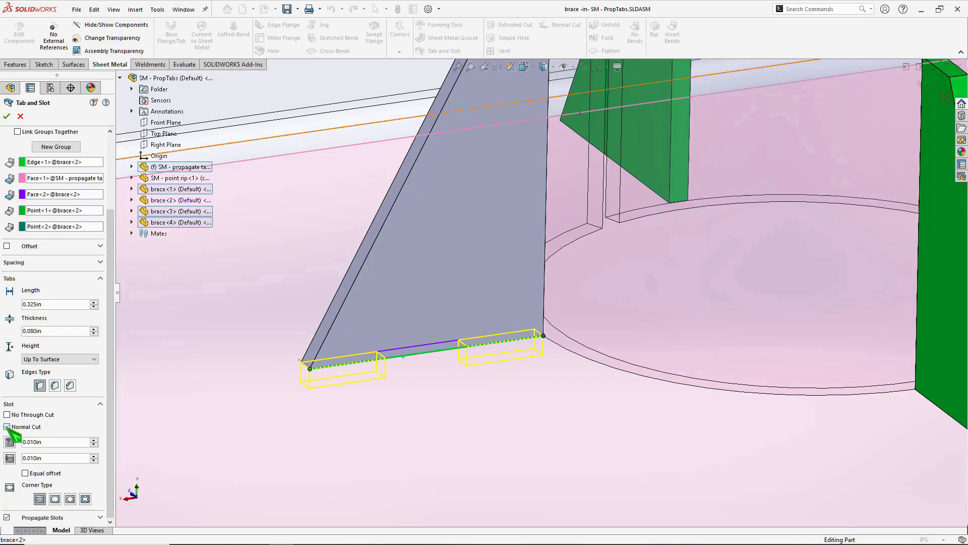
Step: Propagate the slots to brace<1>, brace<3> and brace<4> with All instances, and apply the tabs
click(101, 404)
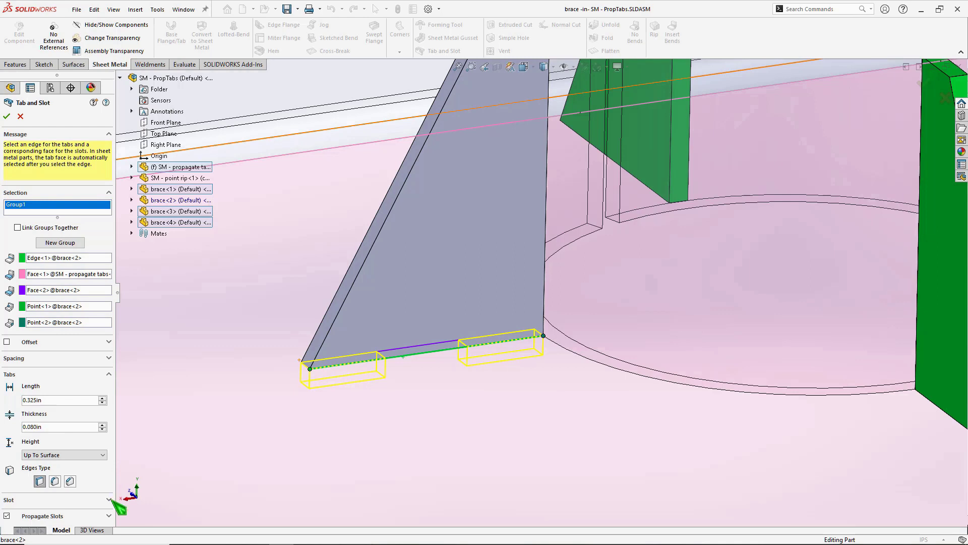
click(109, 516)
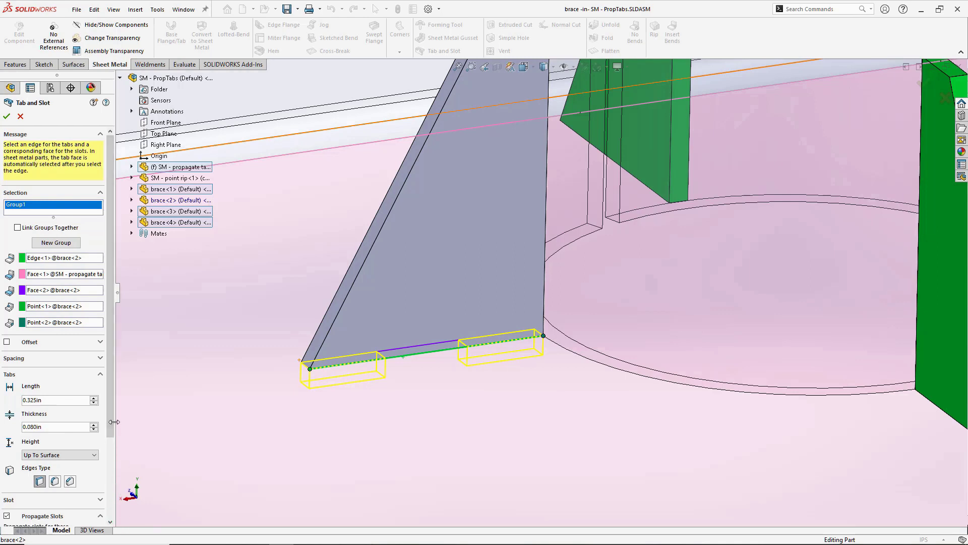
scroll(112, 519, down, 5)
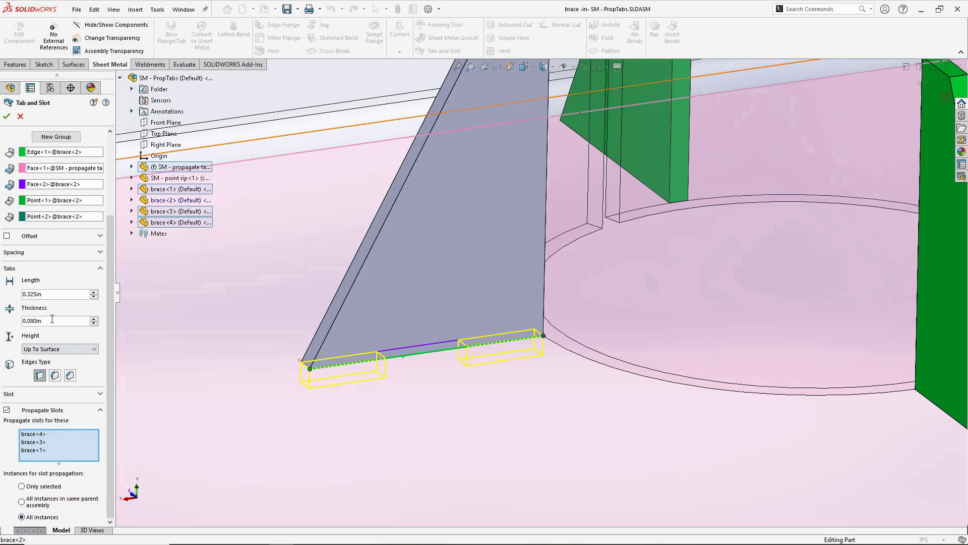
click(10, 121)
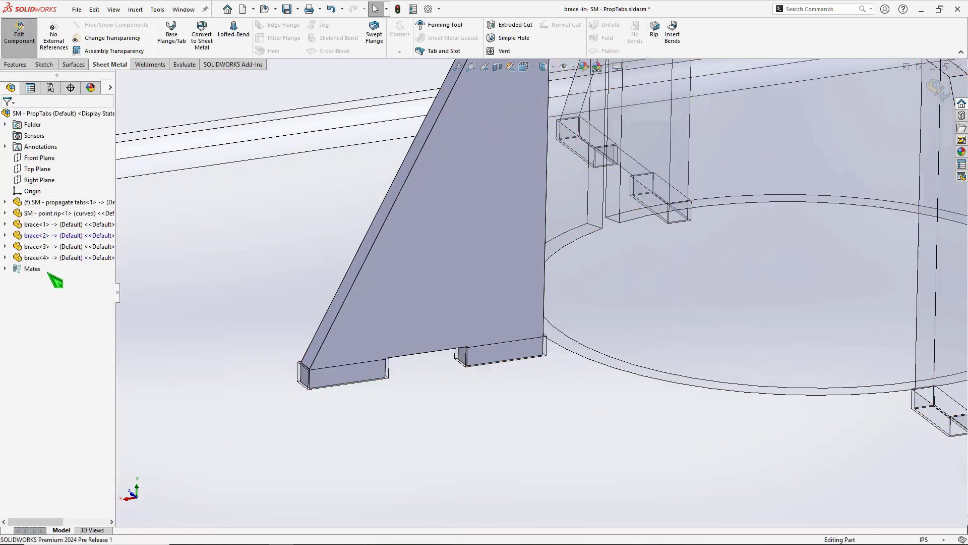
Step: Switch back to editing the top-level PropTabs assembly
click(44, 114)
right_click(45, 114)
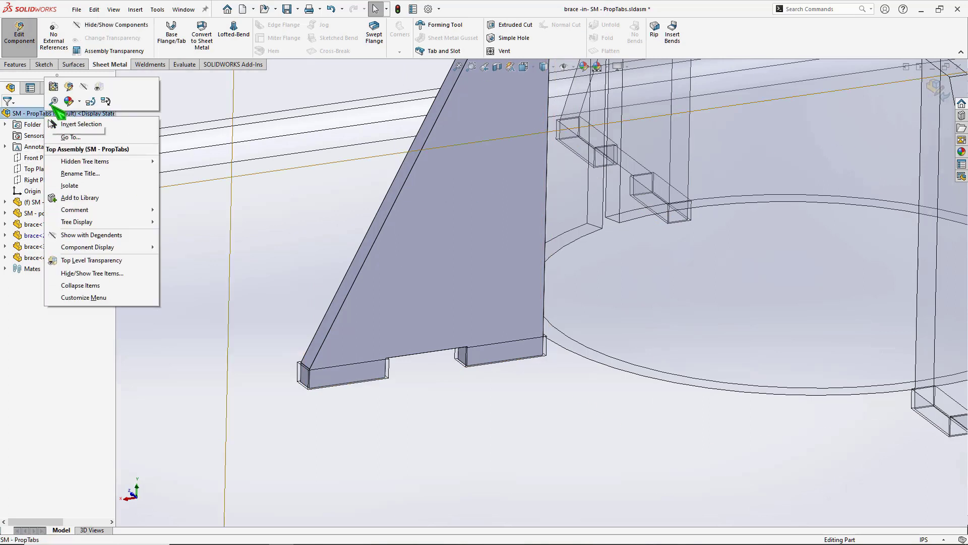
click(69, 87)
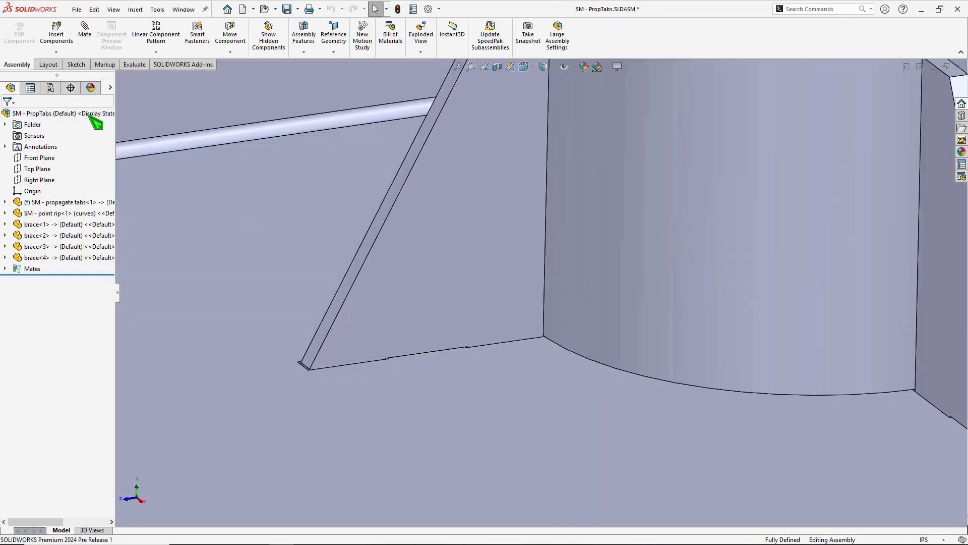
Step: Zoom to fit, view the base plate isolated from underneath, then exit isolate
key(f)
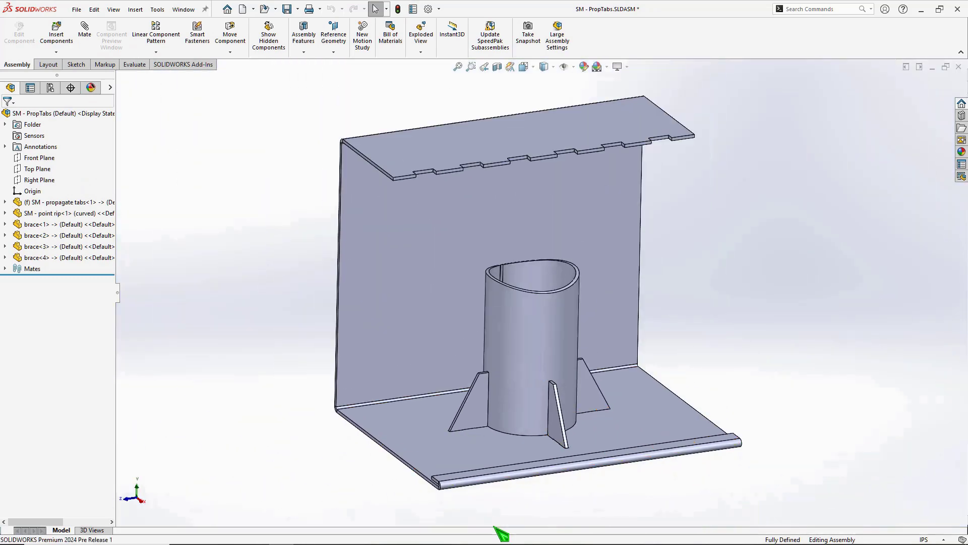
middle_drag(501, 511, 322, 319)
right_click(302, 320)
click(331, 320)
click(310, 130)
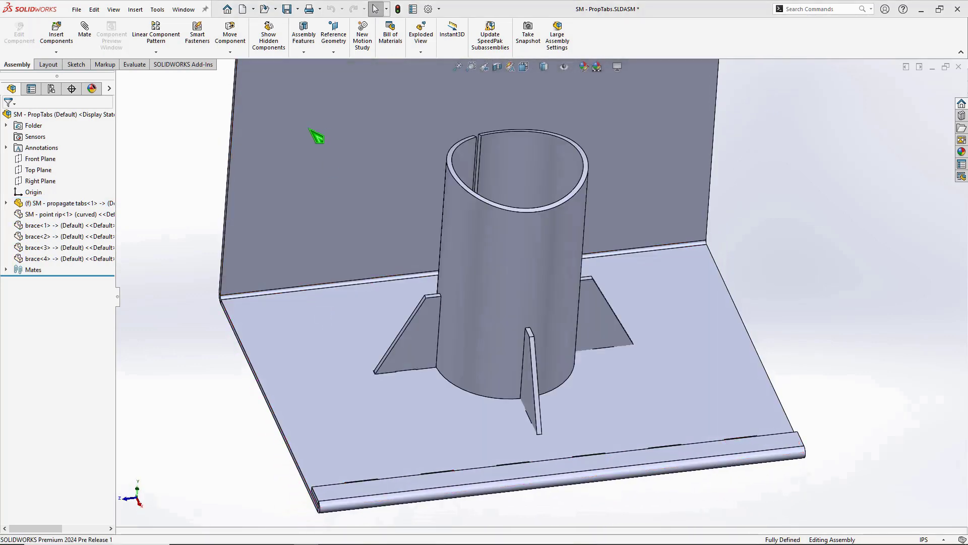
Step: Give brace<2>'s Tab and Slot-Tab1 the 0.020in edge type, then return to assembly editing
right_click(76, 236)
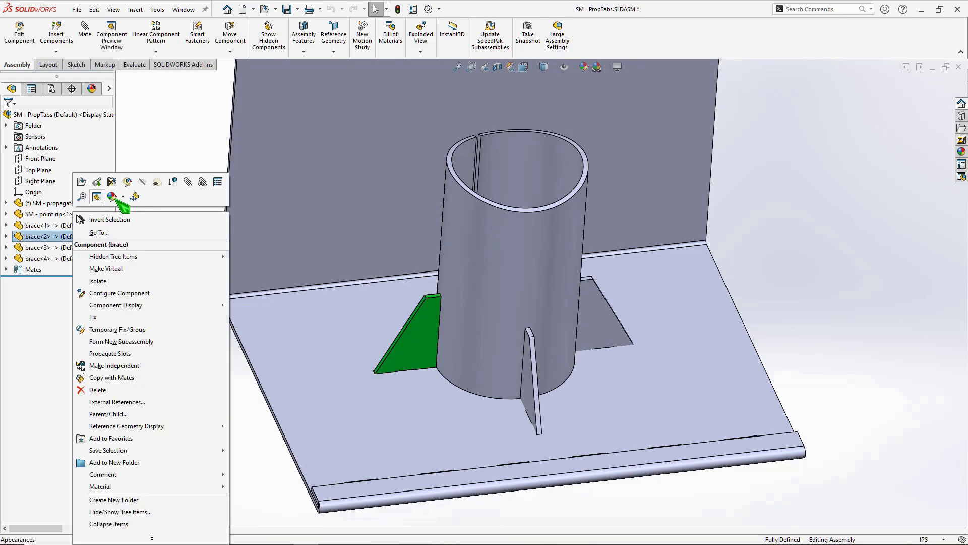
click(129, 182)
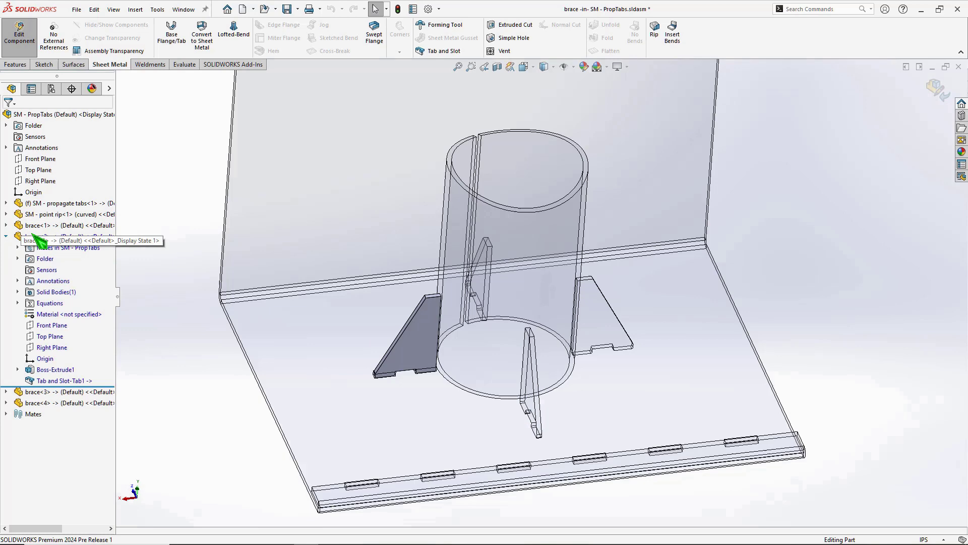
click(59, 380)
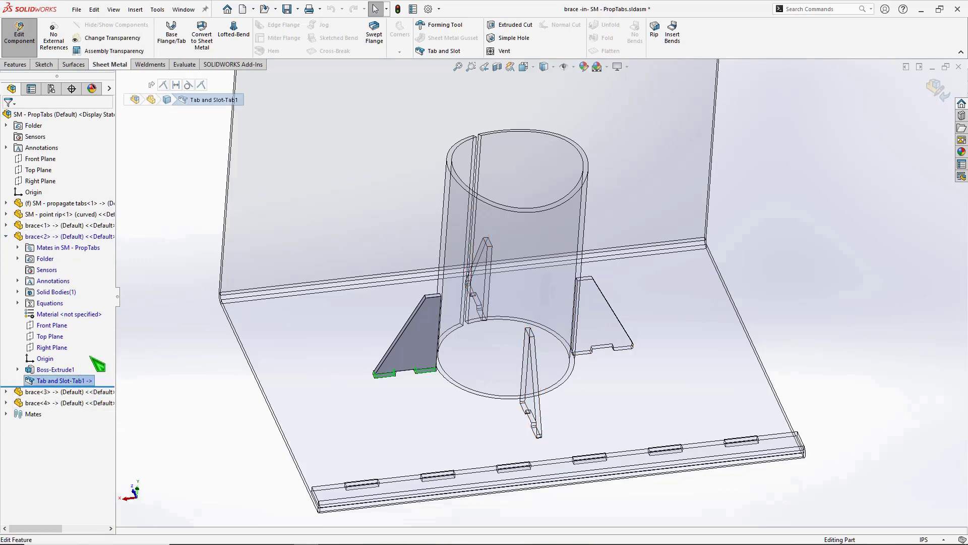
click(95, 361)
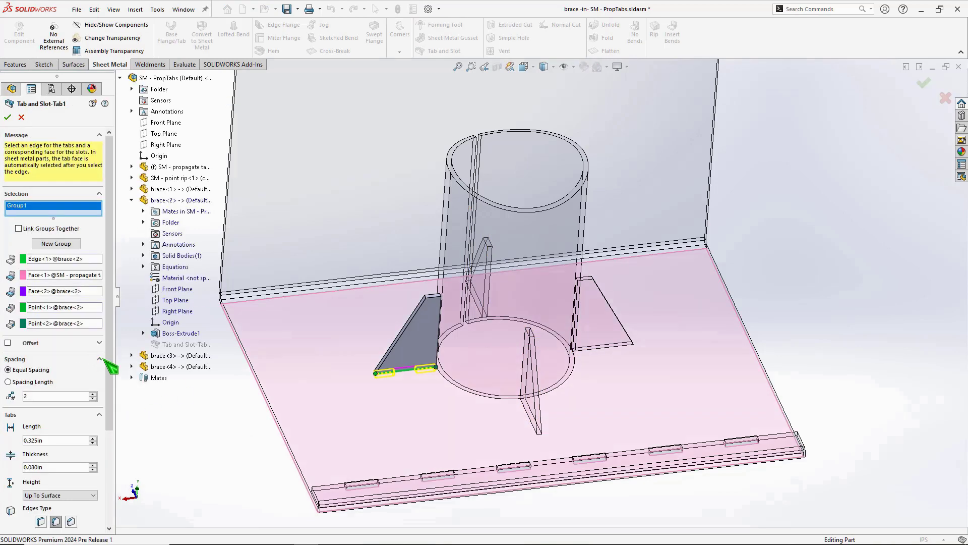
drag(108, 362, 115, 474)
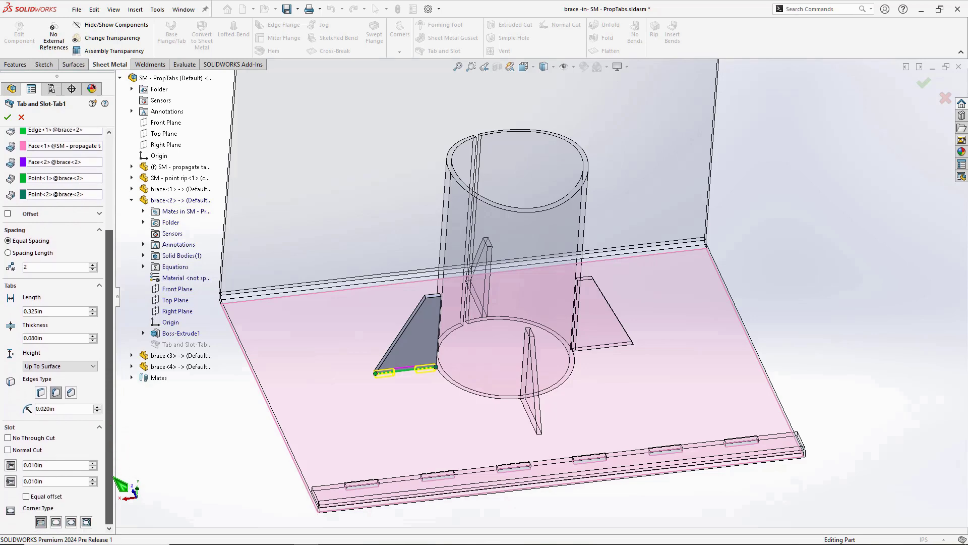
scroll(101, 324, up, 3)
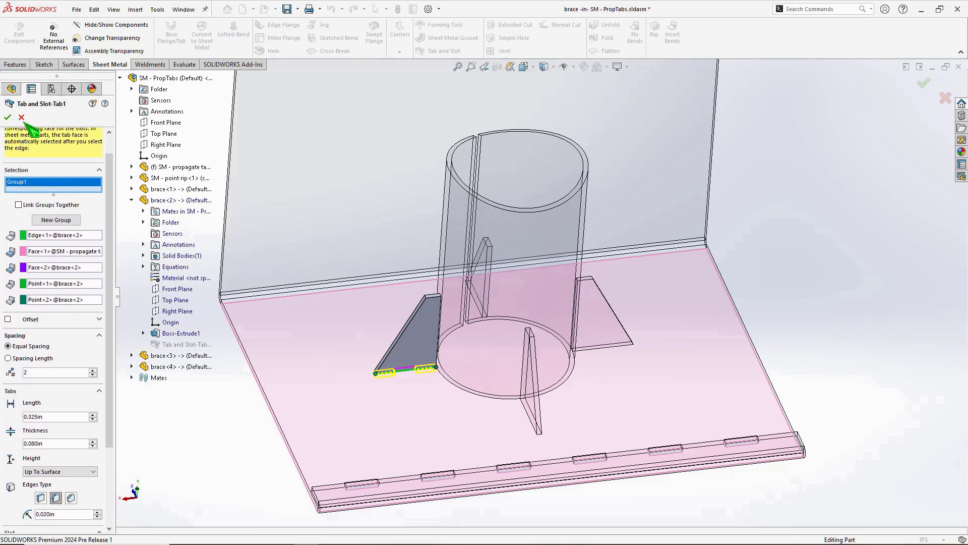
click(8, 117)
click(184, 353)
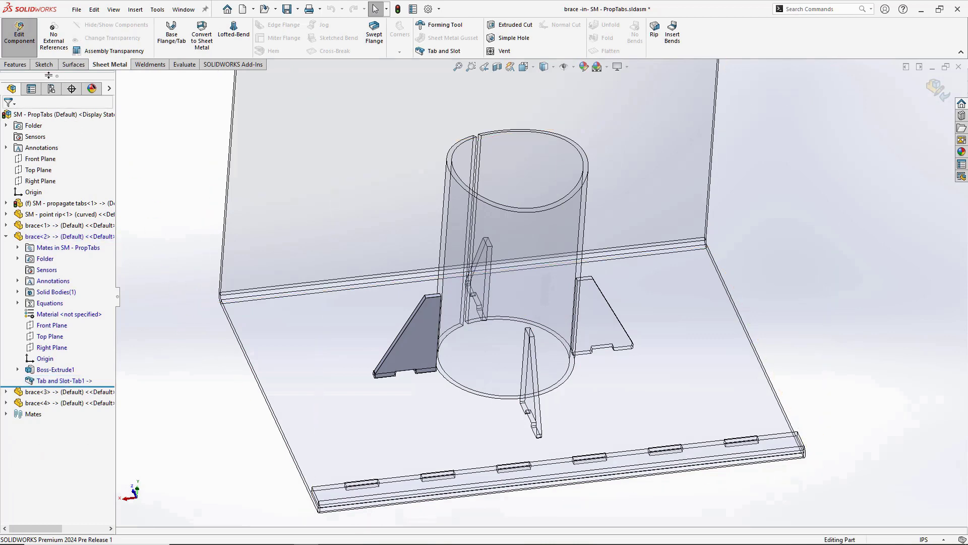
click(20, 33)
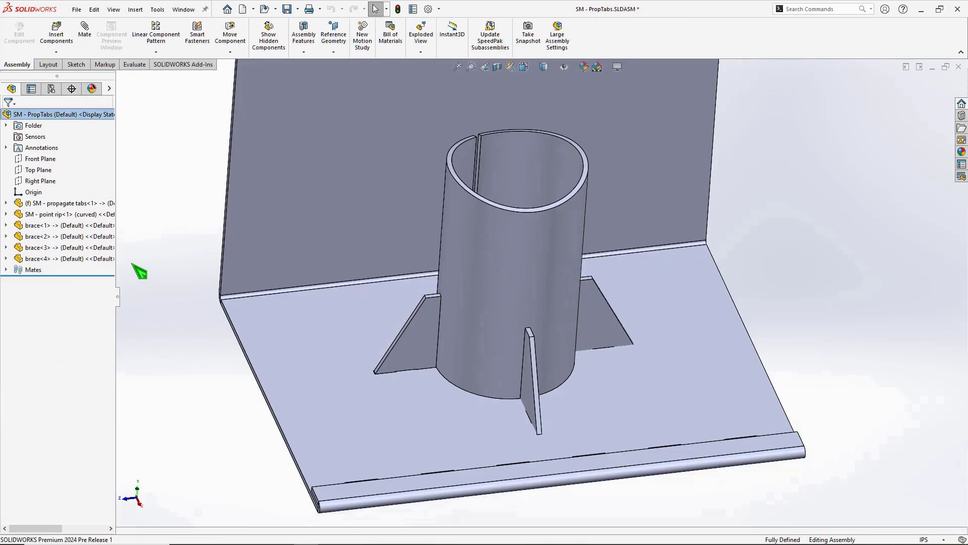
Step: Propagate slots from brace<4> to all instances in the same parent assembly
right_click(98, 225)
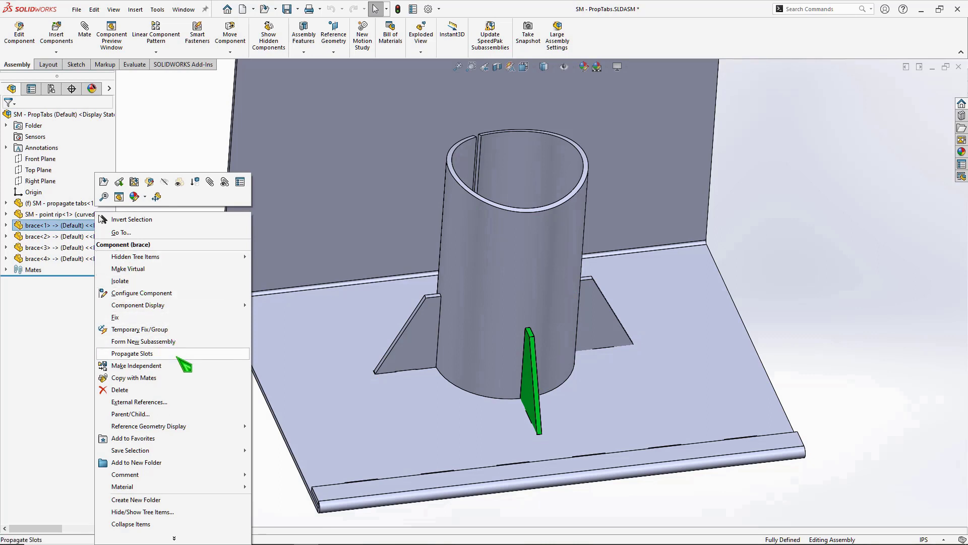
right_click(601, 313)
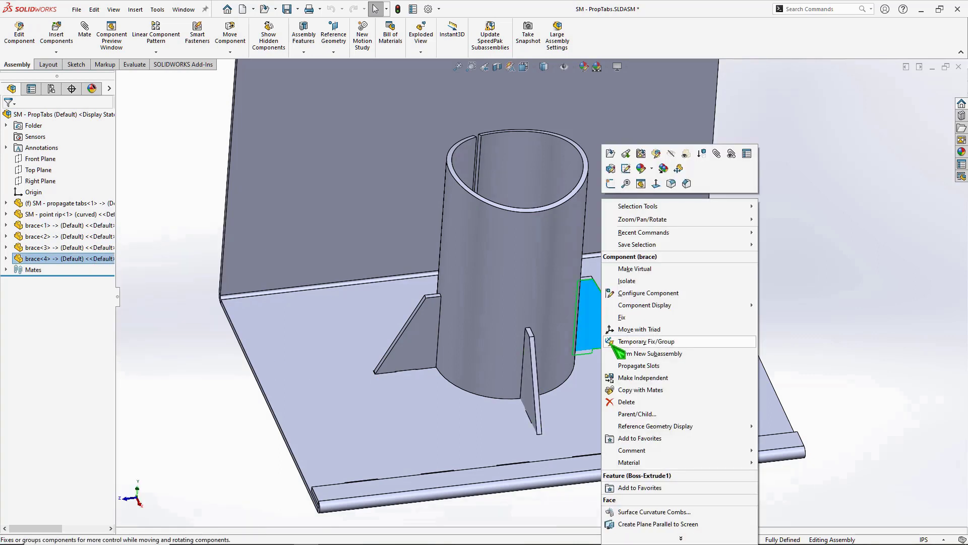
click(684, 366)
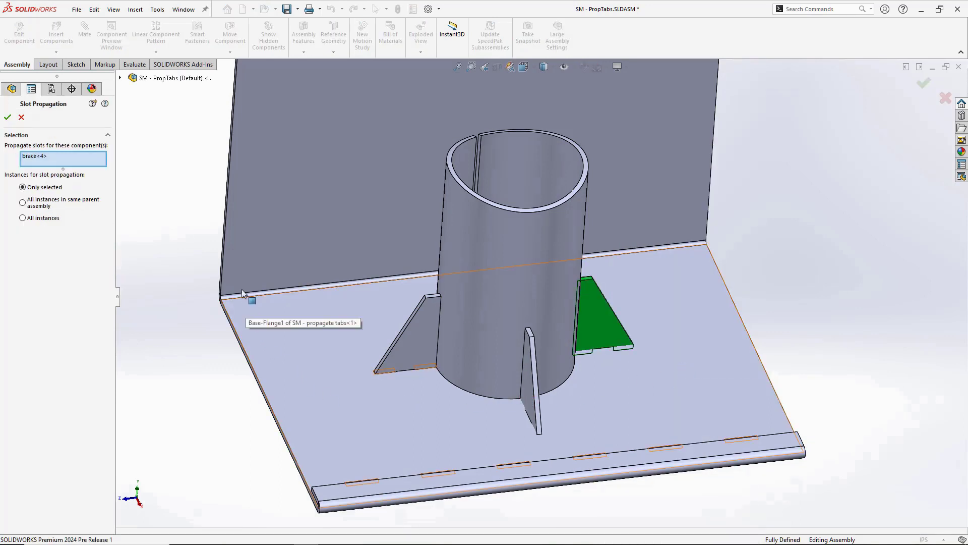
click(22, 203)
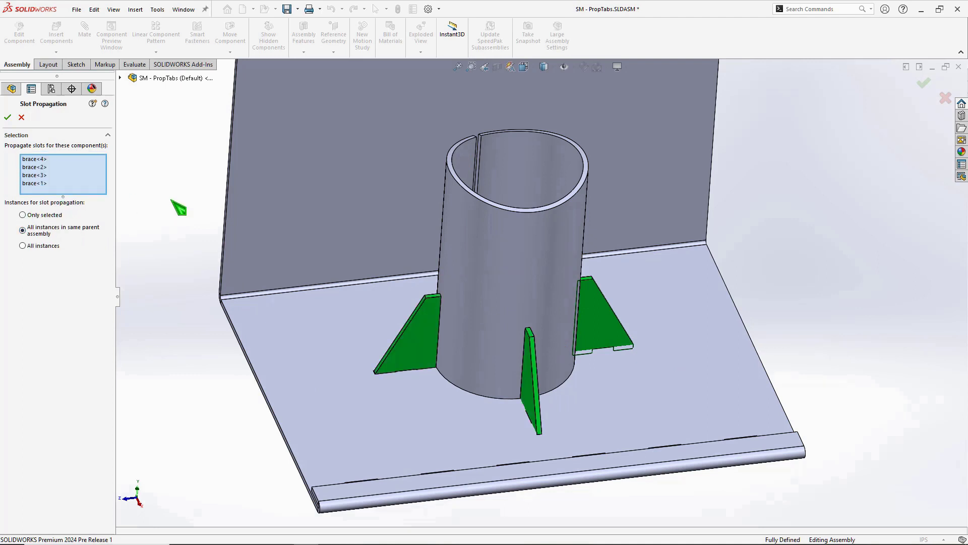
click(7, 118)
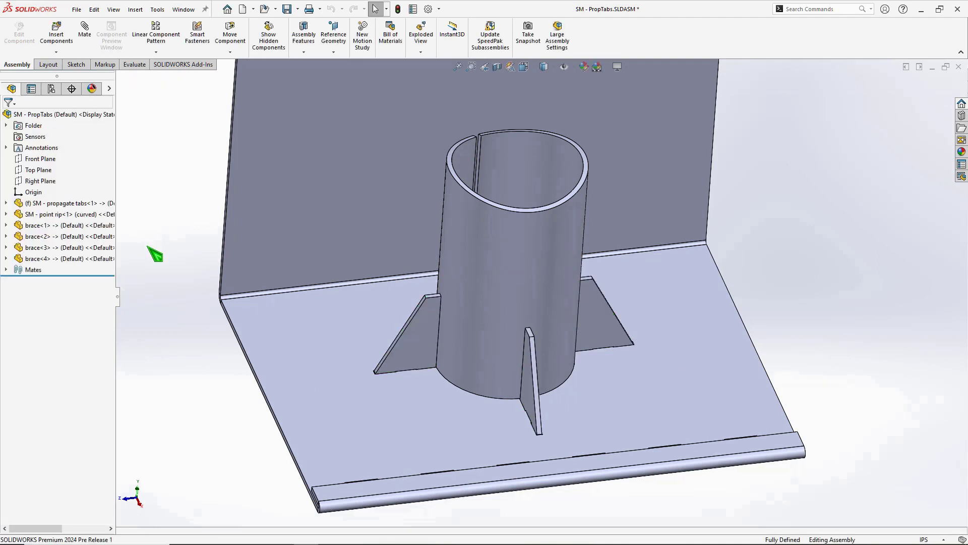
Step: Isolate the base plate and orbit to inspect its slots
right_click(304, 341)
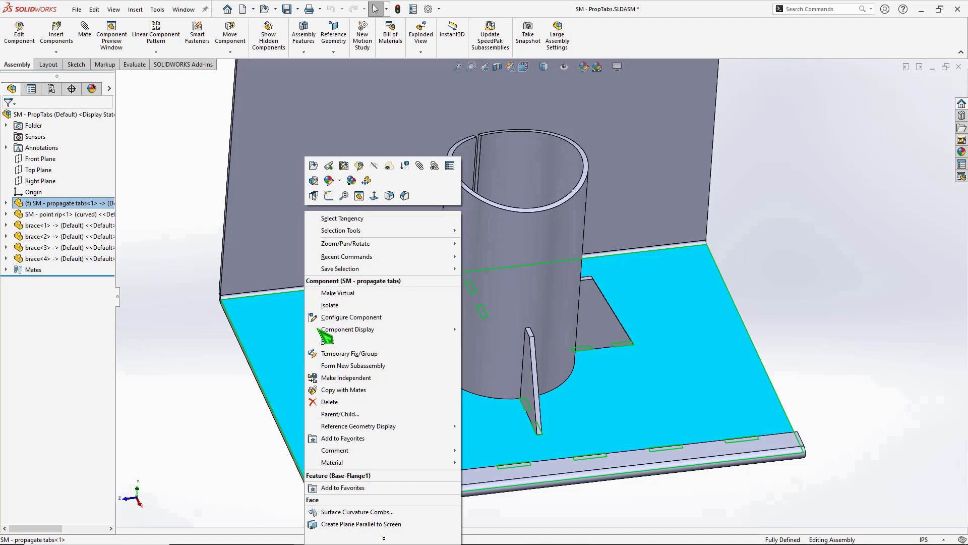
click(330, 306)
middle_drag(287, 328, 295, 283)
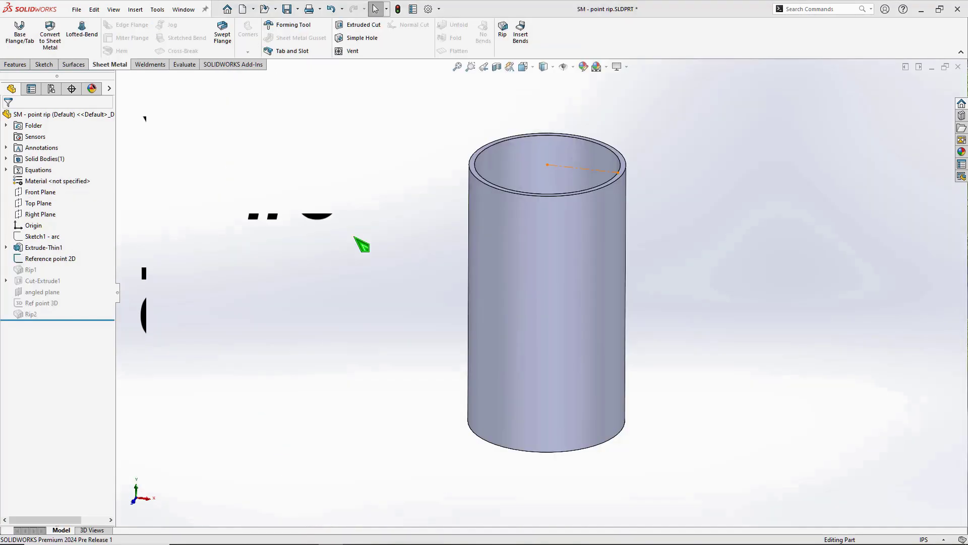
Step: Edit the Reference point 2D sketch and place a point on the tube's circular edge
click(45, 259)
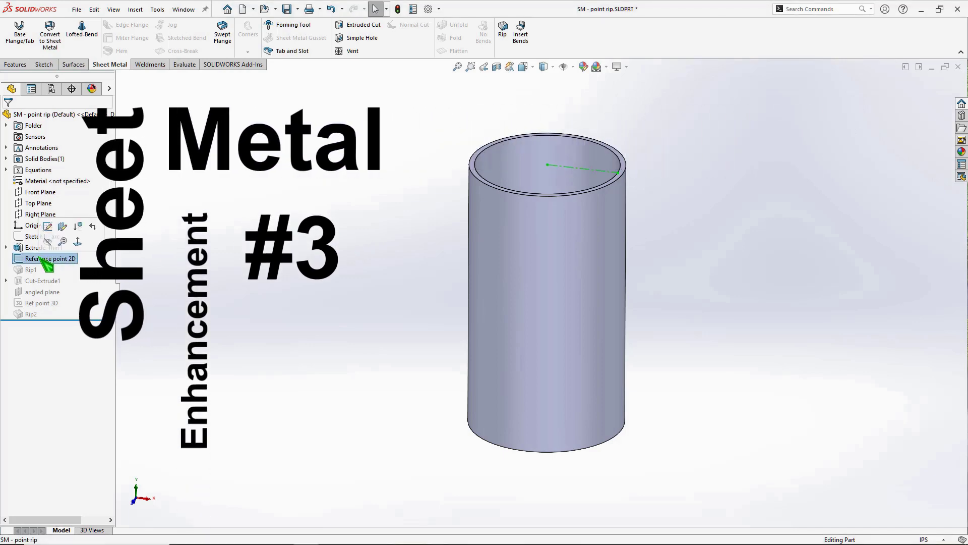
click(57, 228)
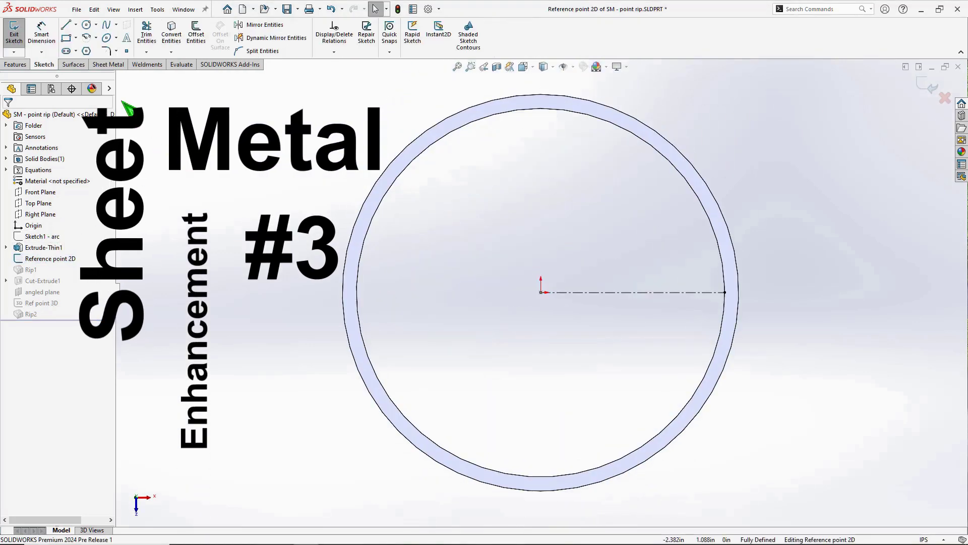
click(127, 51)
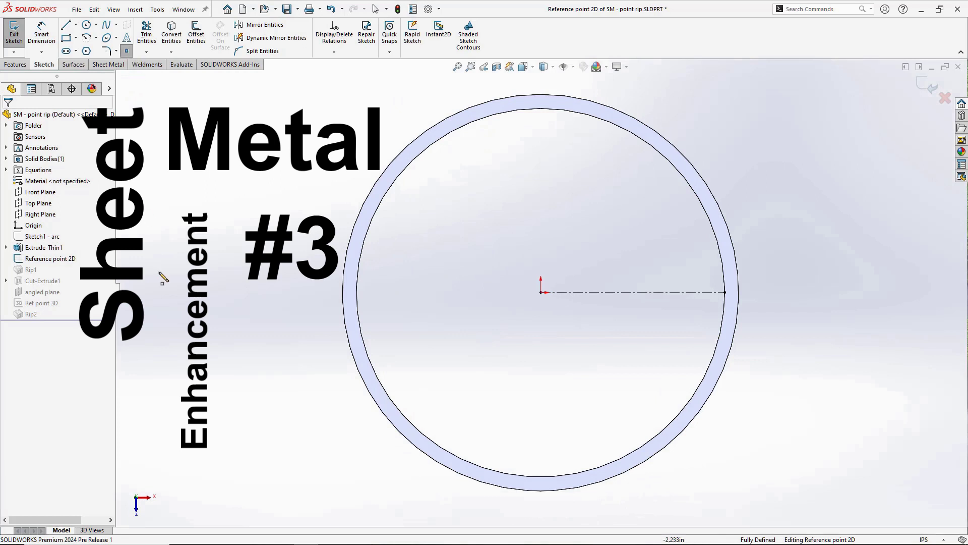
click(680, 422)
key(Escape)
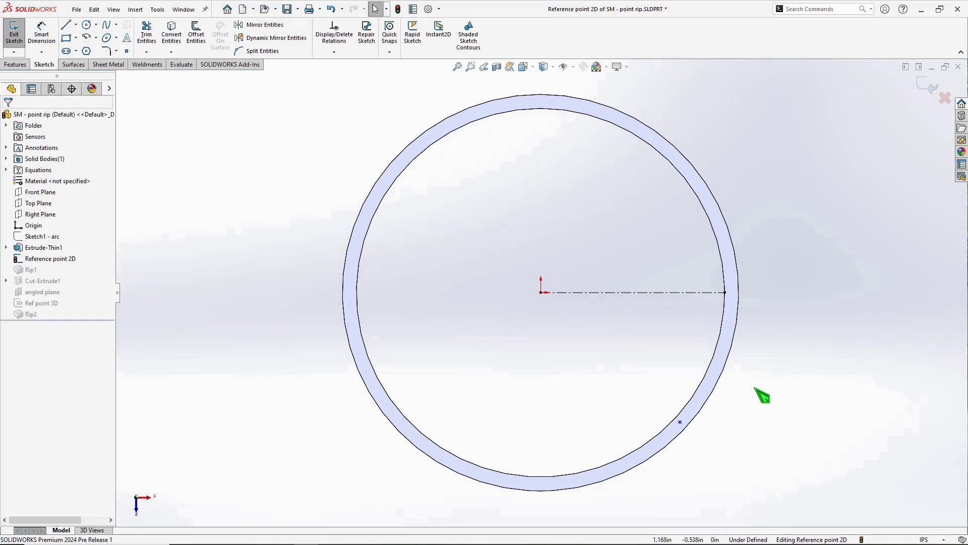
click(679, 422)
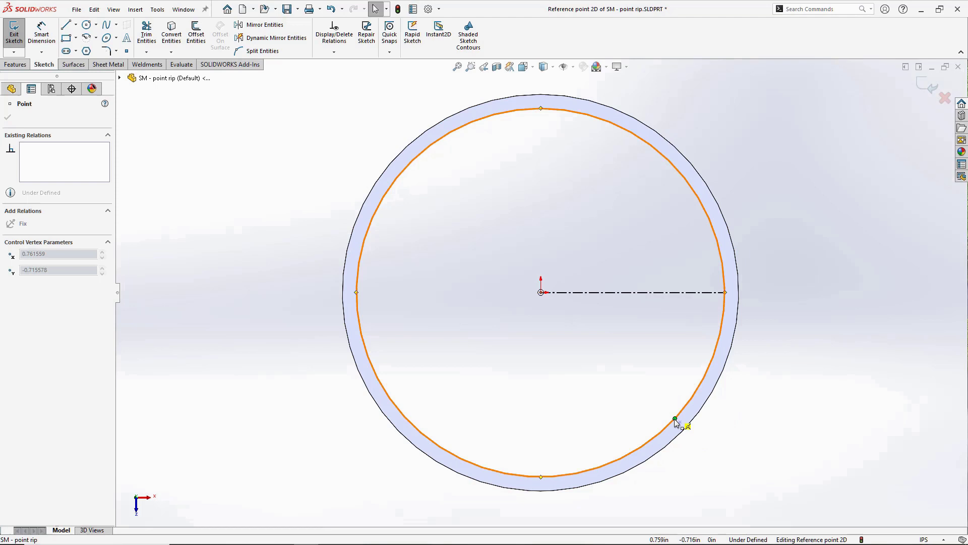
click(572, 409)
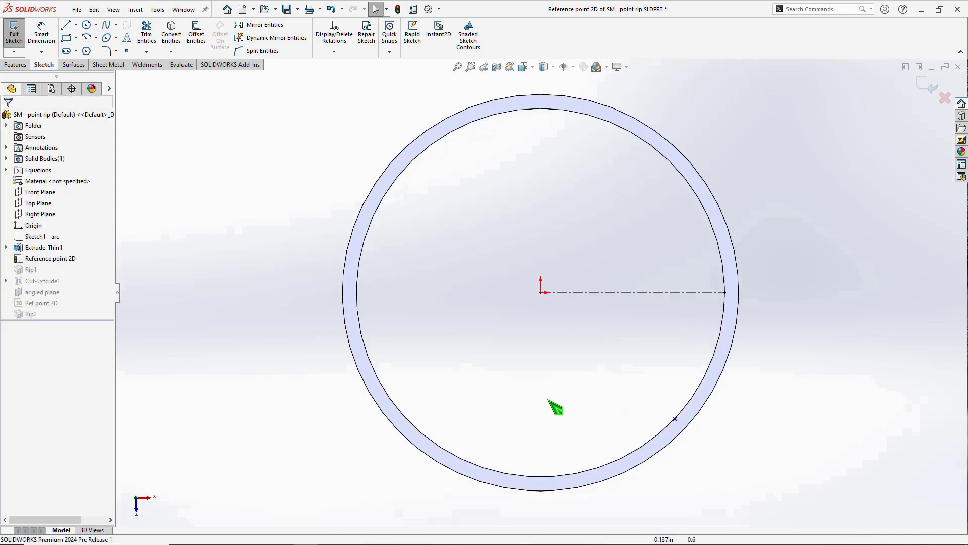
Step: Dimension the point 45° from the centerline and exit the sketch
click(42, 34)
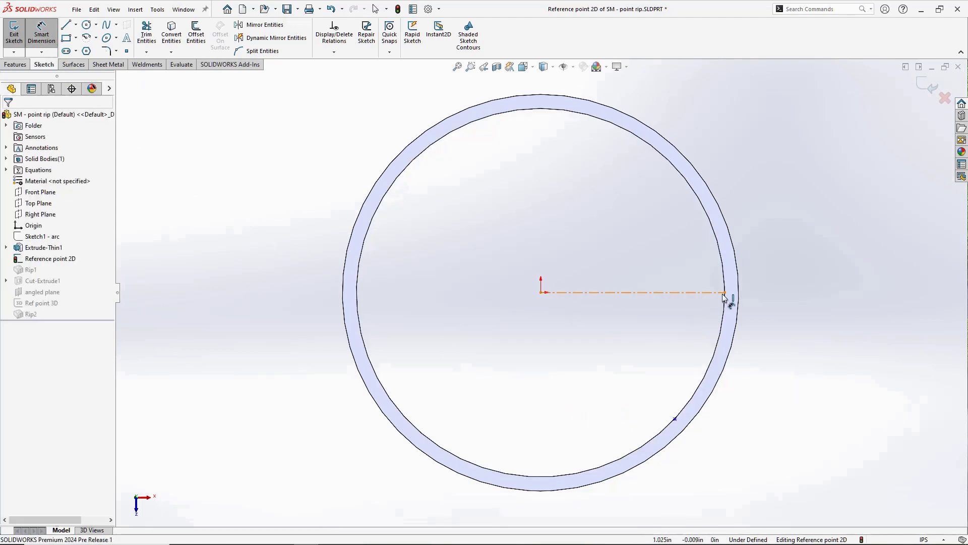
click(542, 293)
click(674, 419)
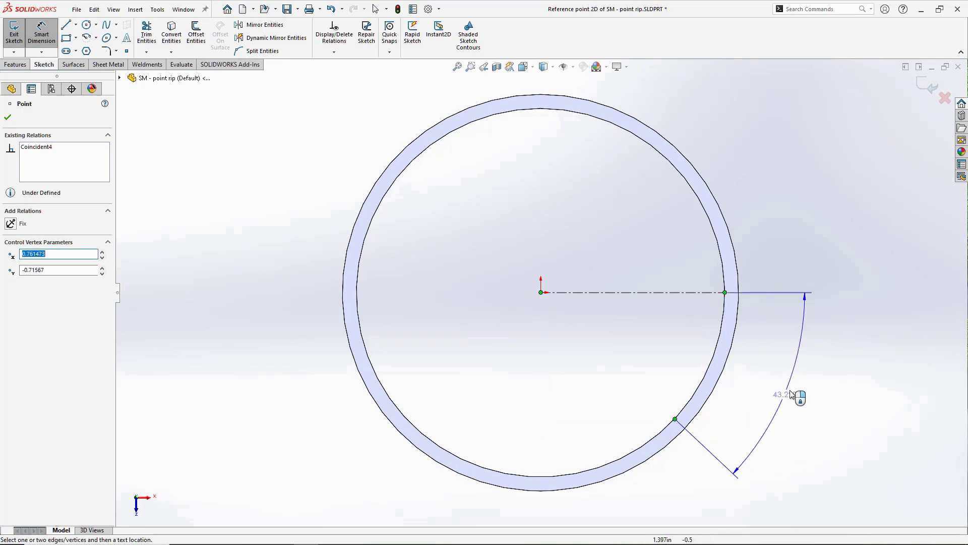
click(803, 399)
text(45)
key(Return)
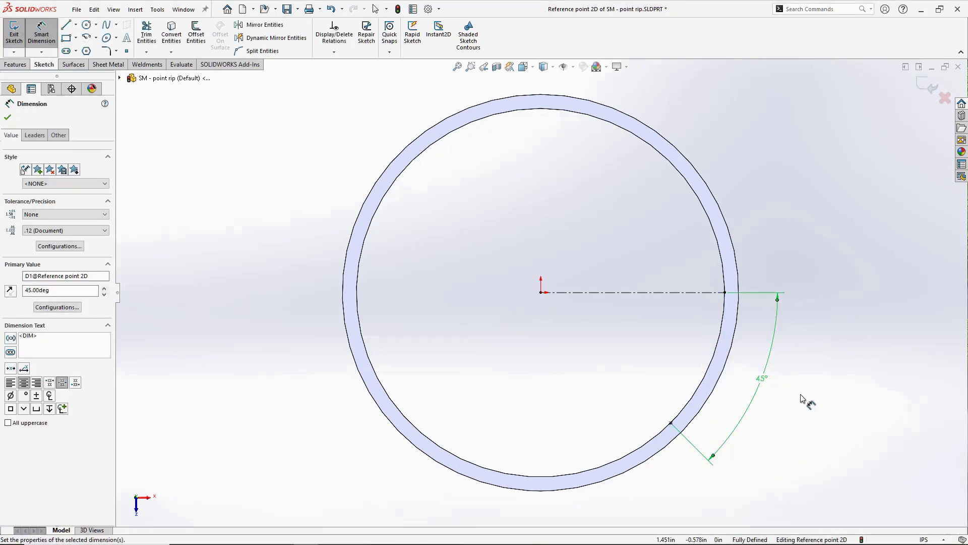
click(922, 88)
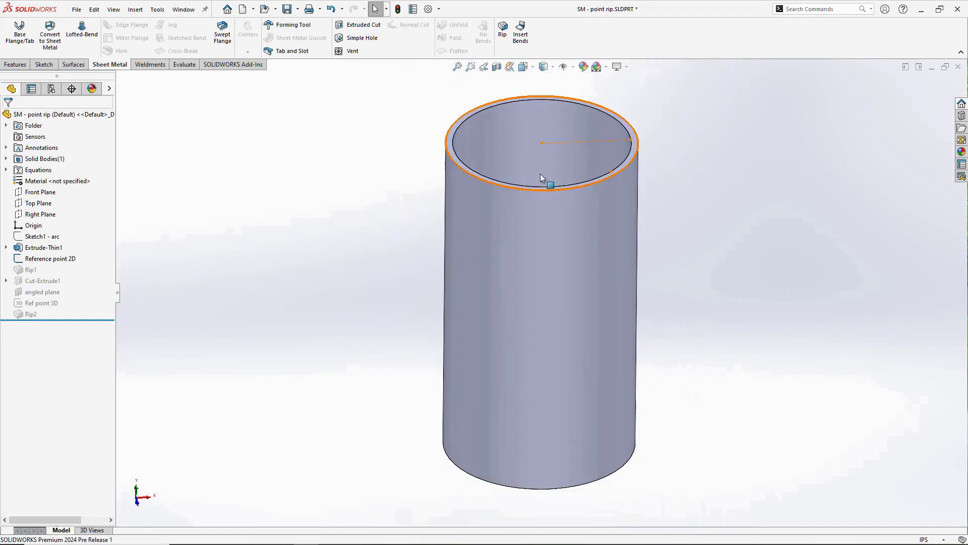
Step: Start a rip on the tube's inner top edge, located at the 45° reference point
click(503, 30)
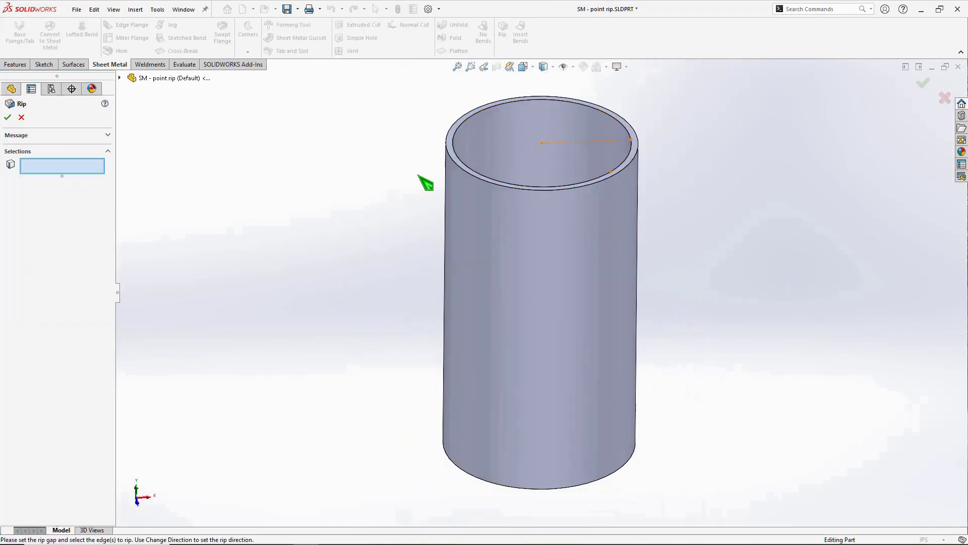
click(611, 173)
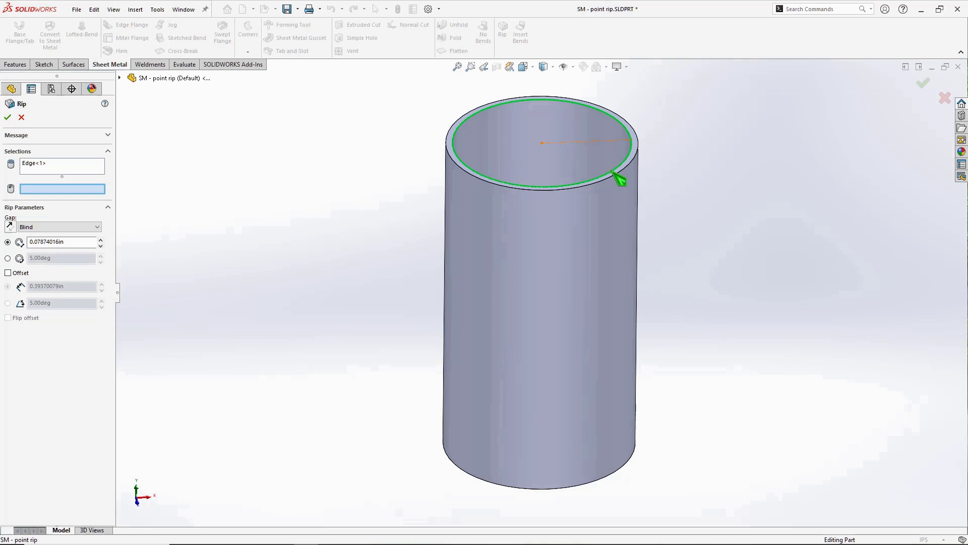
scroll(613, 174, down, 5)
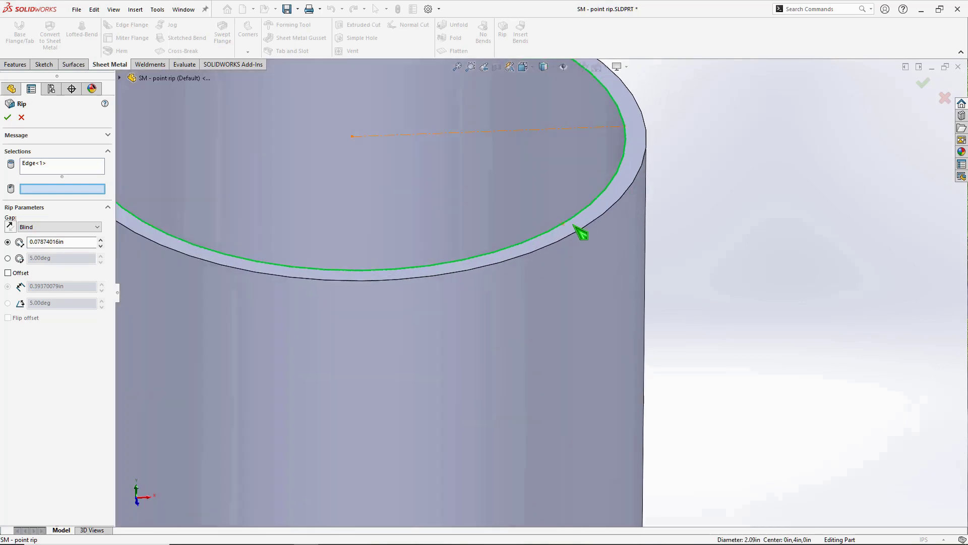
click(564, 225)
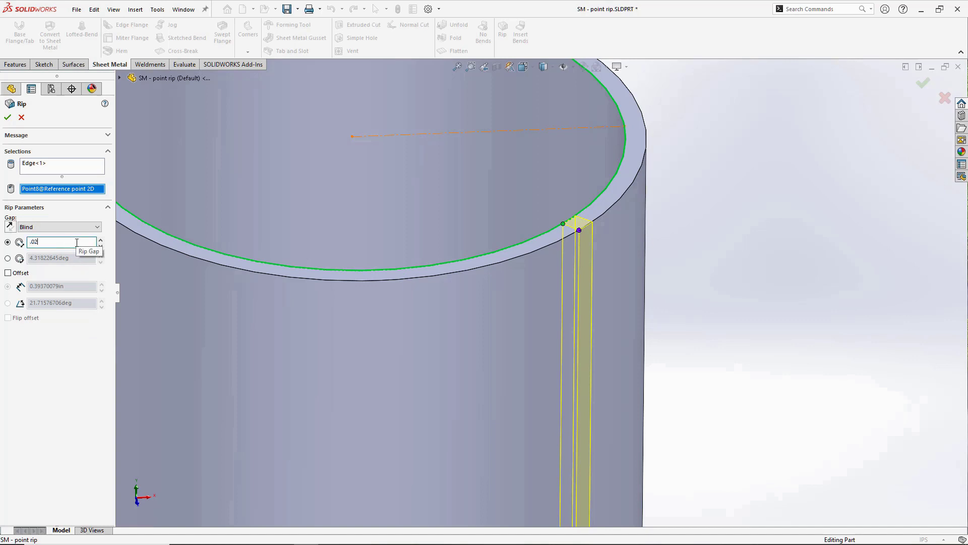
key(Return)
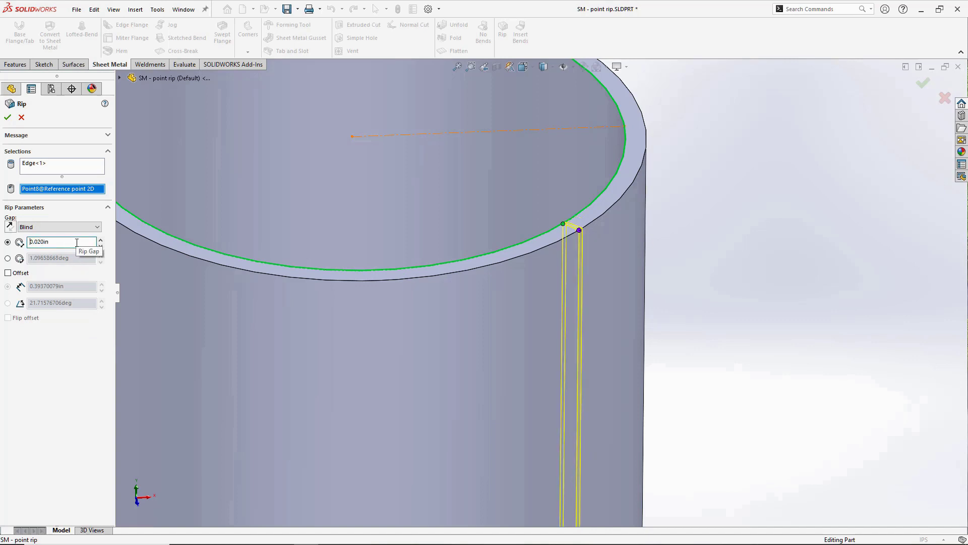
Step: Switch the rip gap to an angle of 0.5° and create Rip3
click(8, 258)
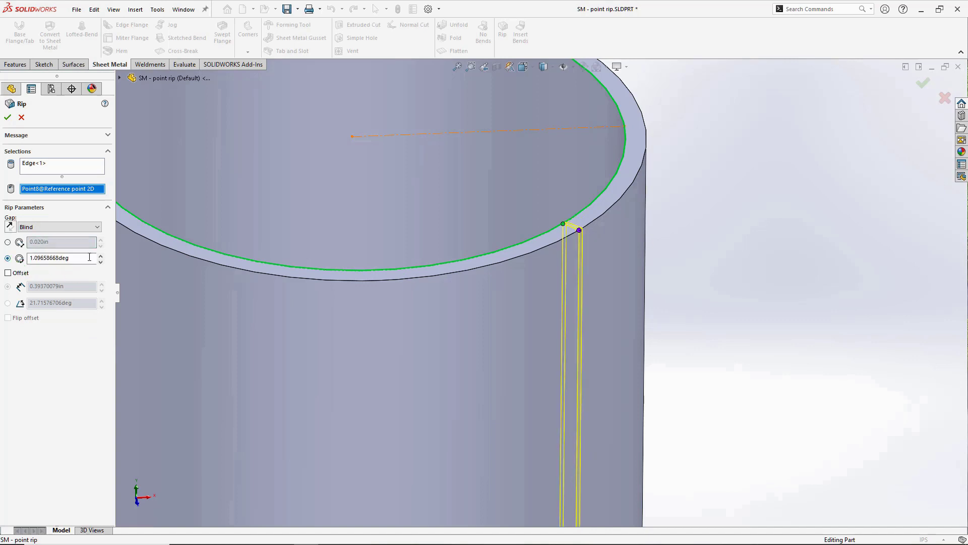
click(66, 262)
text(.5)
key(Return)
key(Return)
middle_drag(555, 286, 520, 334)
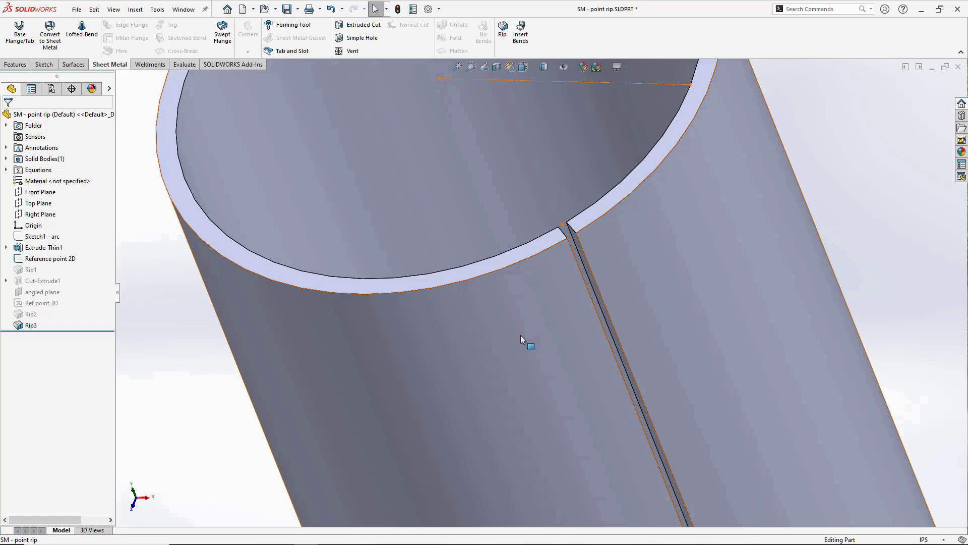
key(f)
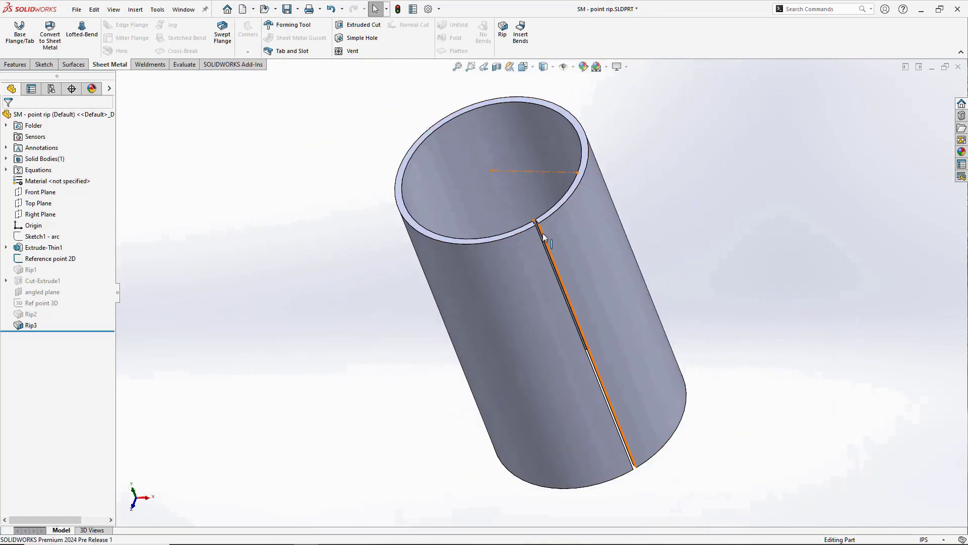
middle_drag(454, 91, 448, 64)
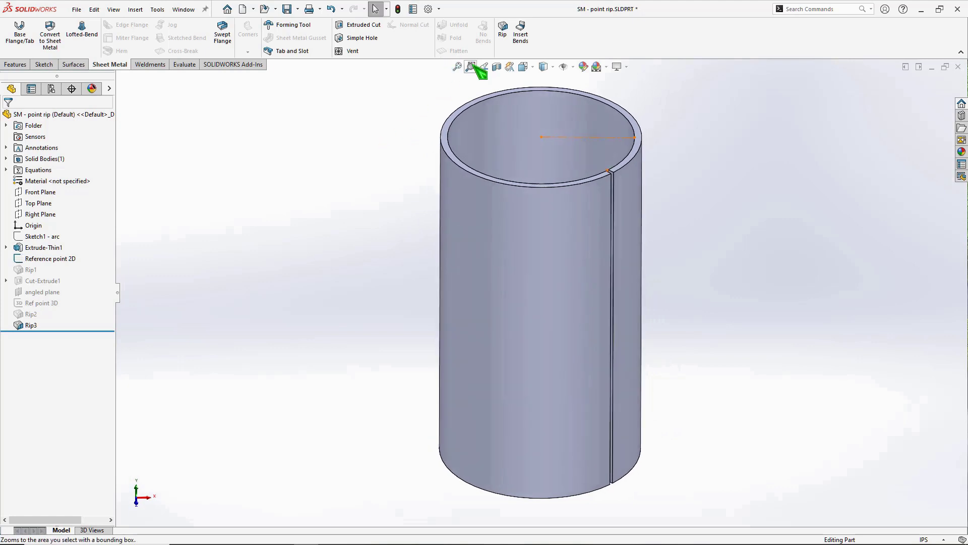
Step: Insert bends with the rip edge as the fixed edge so the tube flattens
click(520, 41)
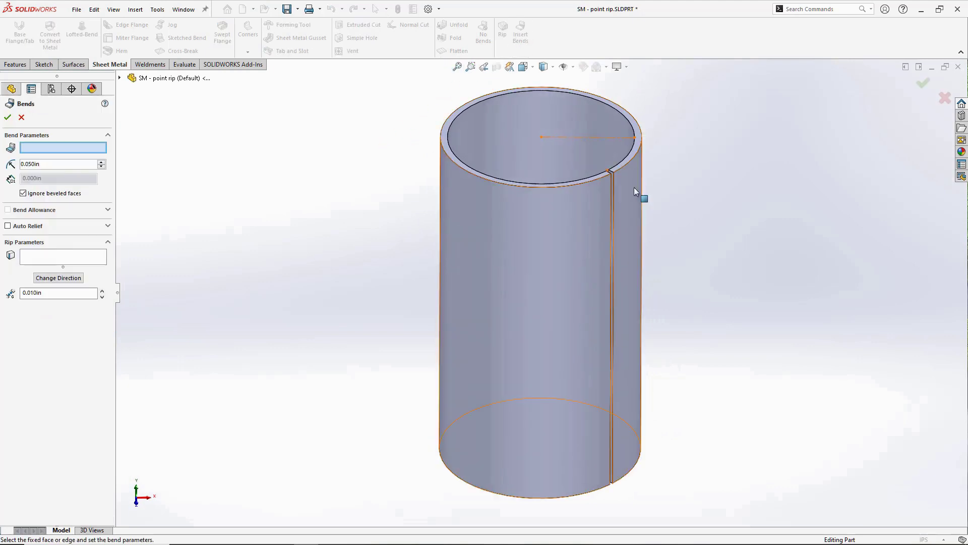
click(612, 200)
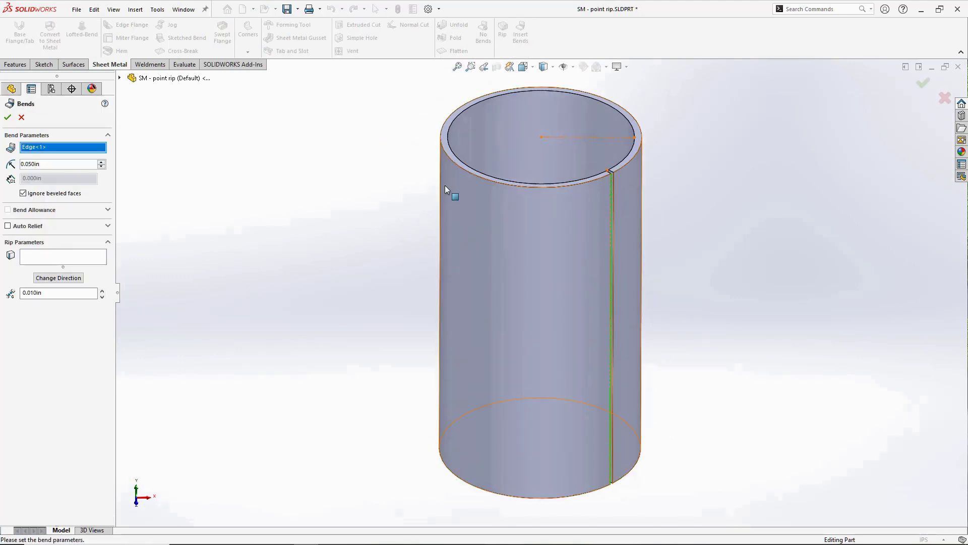
click(7, 117)
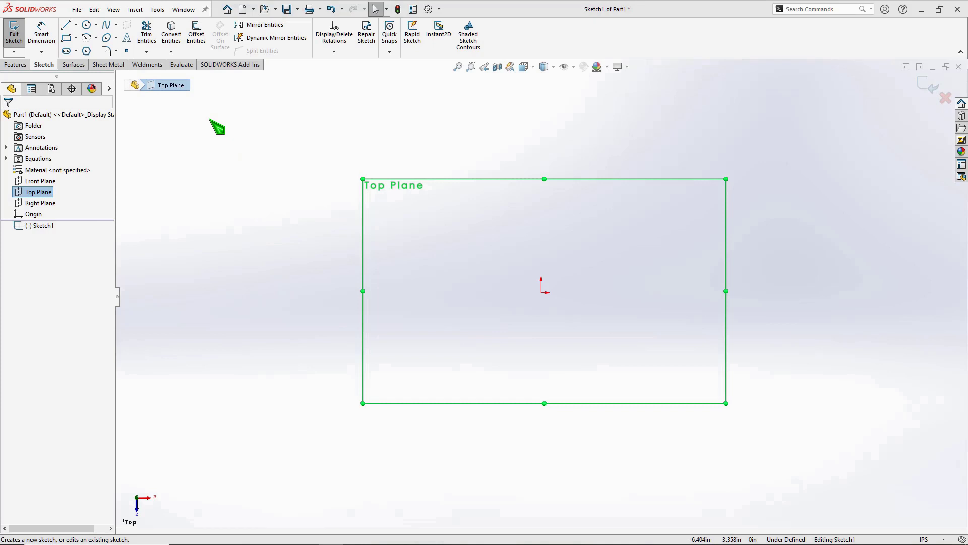
Step: Draw a near-full centerpoint arc around the origin
click(95, 38)
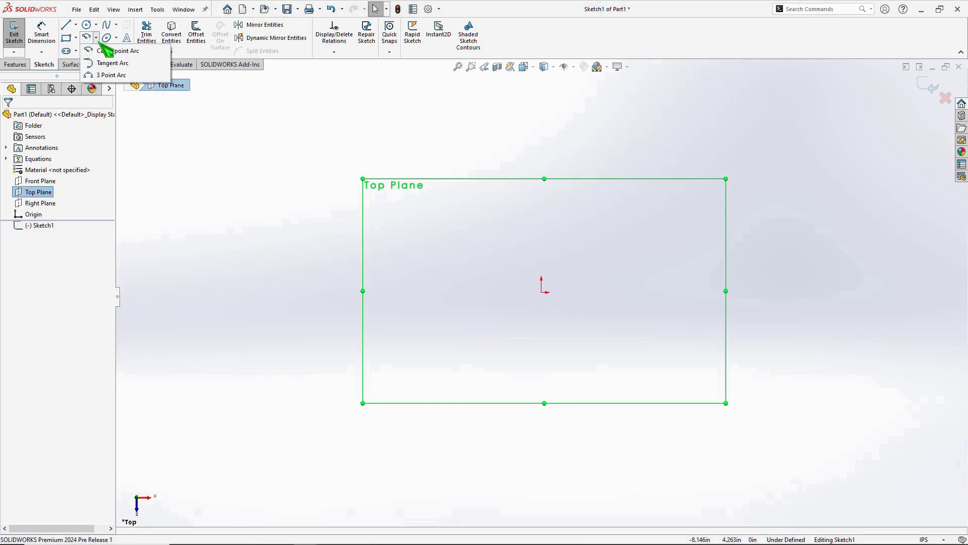
click(114, 50)
click(541, 292)
click(606, 320)
click(602, 328)
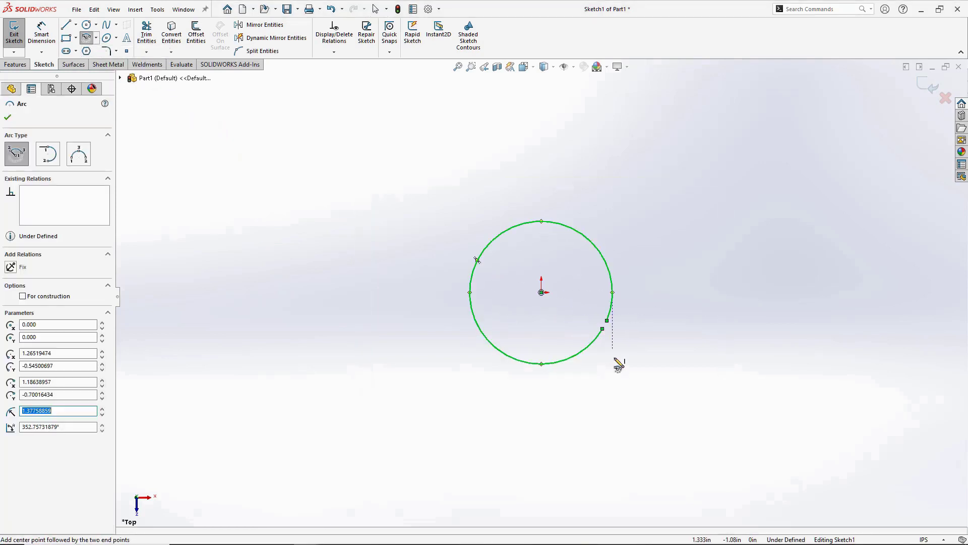
Step: Add centerlines from both arc ends to the origin and dimension the gap to 1.00°
click(76, 25)
click(88, 43)
click(606, 321)
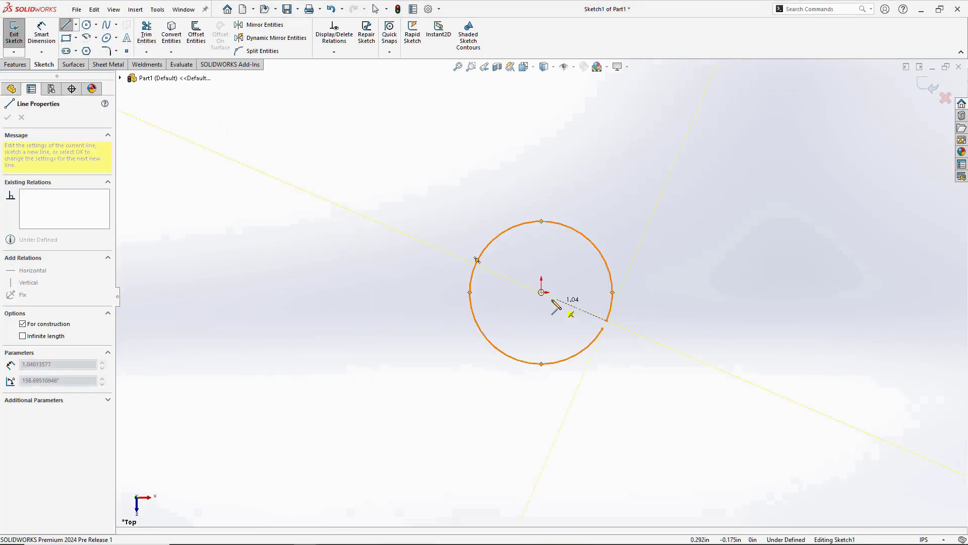
click(541, 292)
click(602, 328)
key(Escape)
key(d)
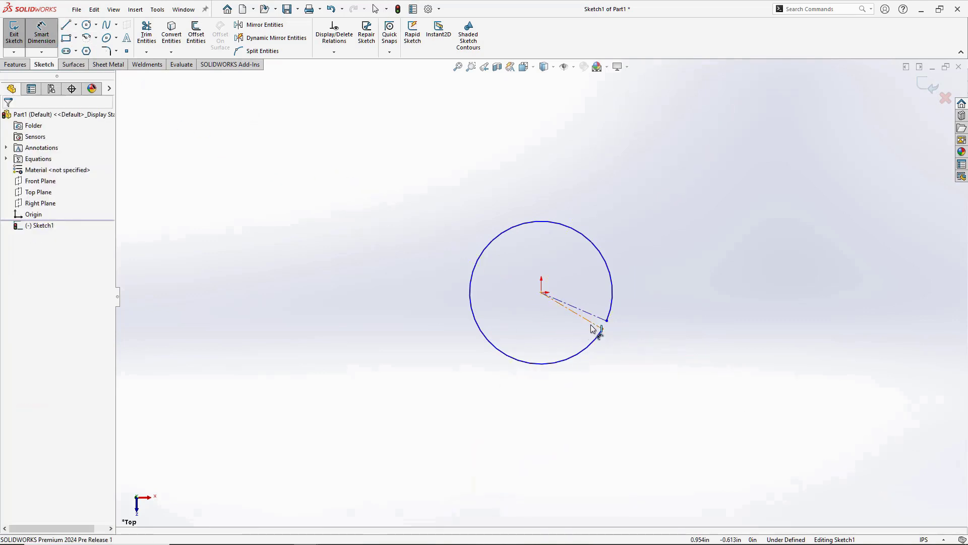
click(593, 327)
click(580, 309)
click(653, 316)
key(Return)
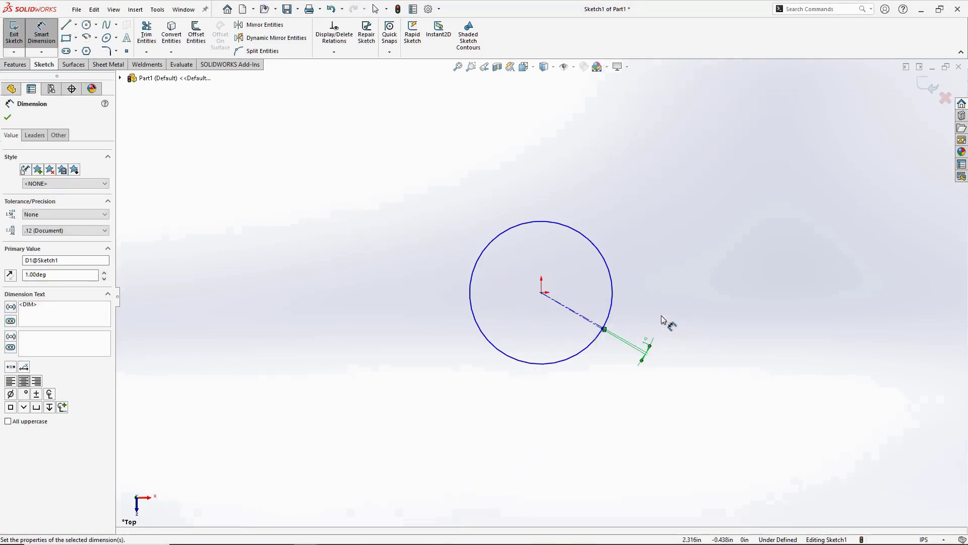
Step: Turn the gapped circle sketch into a Base-Flange1 sheet metal cylinder
click(108, 64)
click(19, 33)
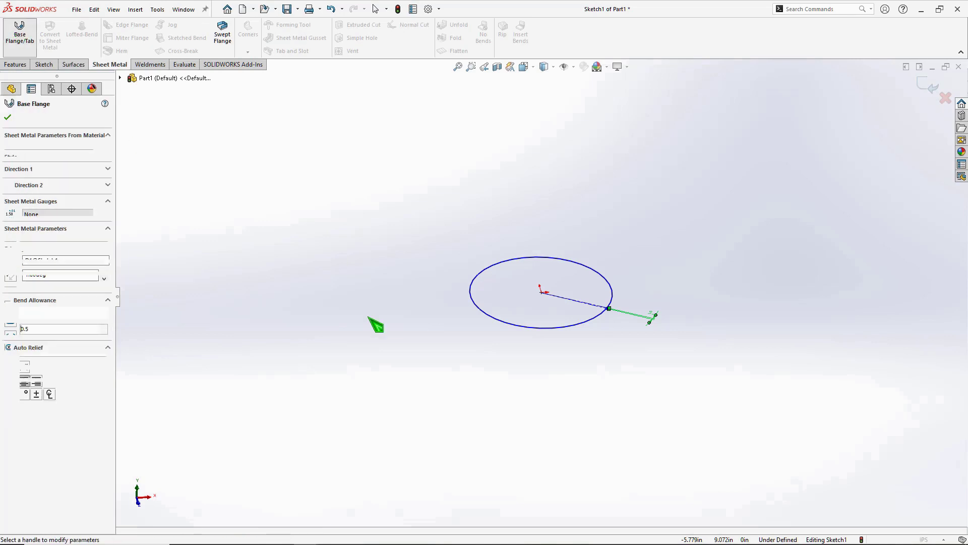
click(7, 117)
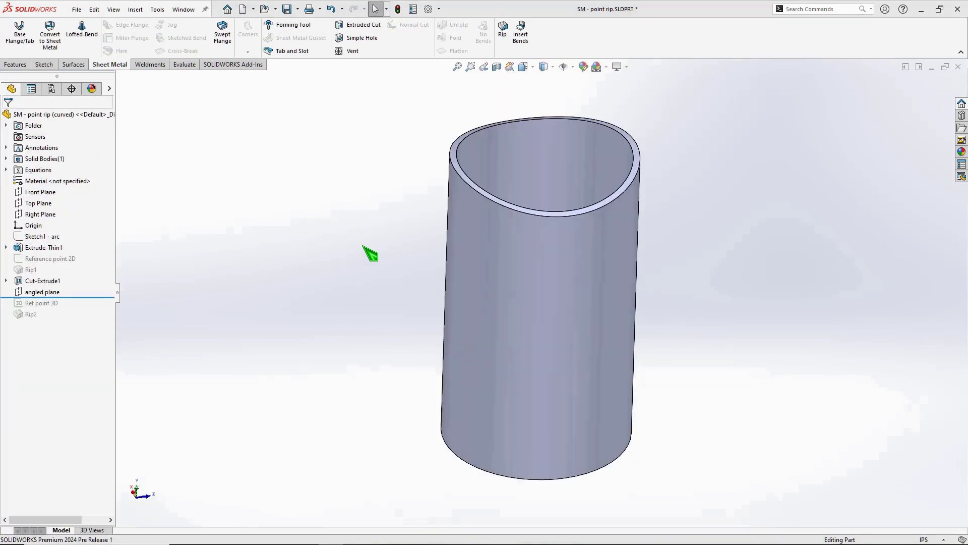
mouse_move(370, 254)
middle_down()
mouse_move(346, 162)
mouse_move(373, 189)
mouse_move(377, 252)
middle_up()
Step: Start a 3D sketch with a point made coincident with the tube's inner rim edge
click(44, 64)
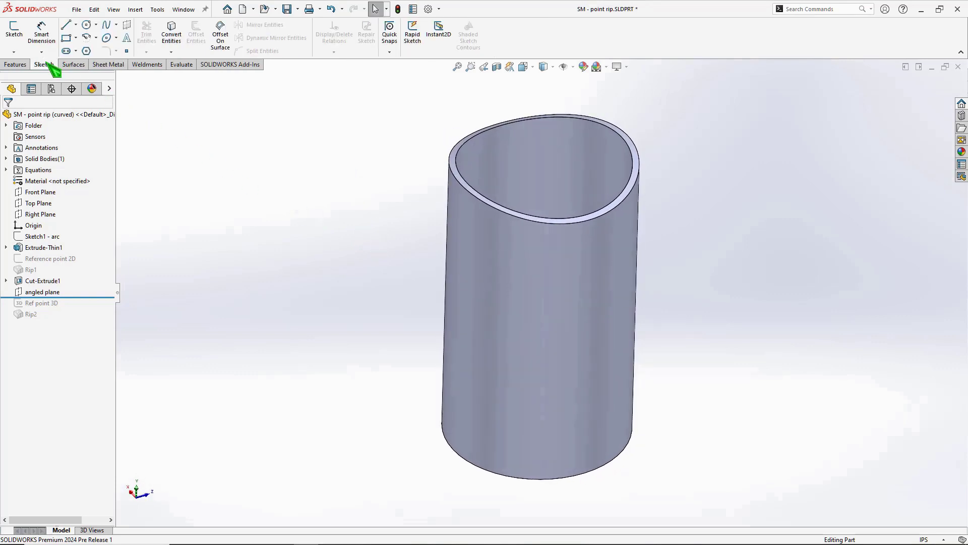
click(14, 52)
click(30, 76)
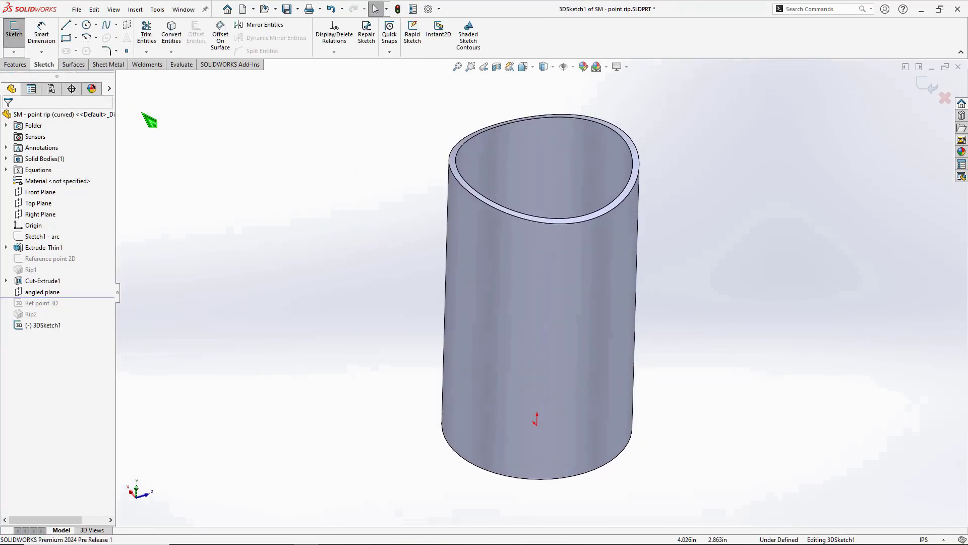
click(127, 51)
scroll(633, 190, down, 5)
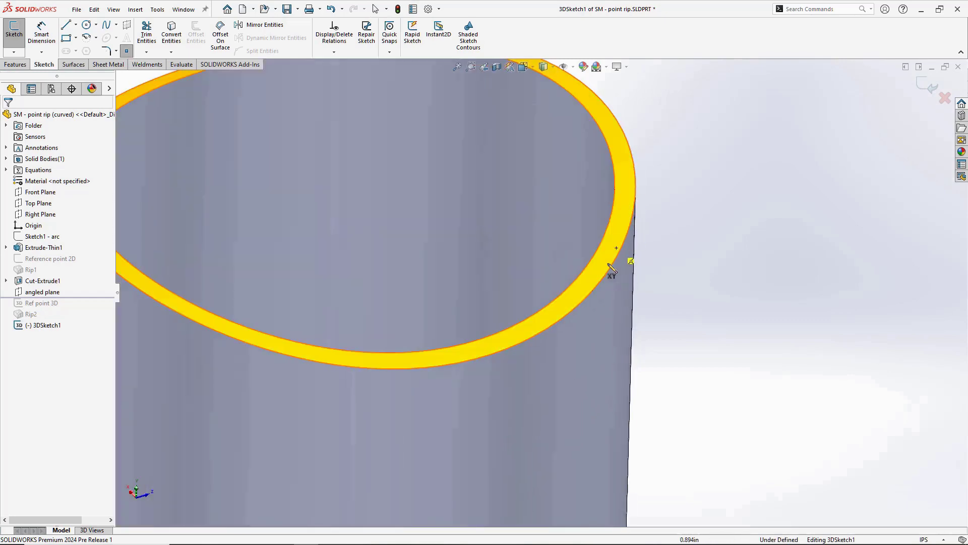
click(564, 305)
key(Escape)
click(562, 305)
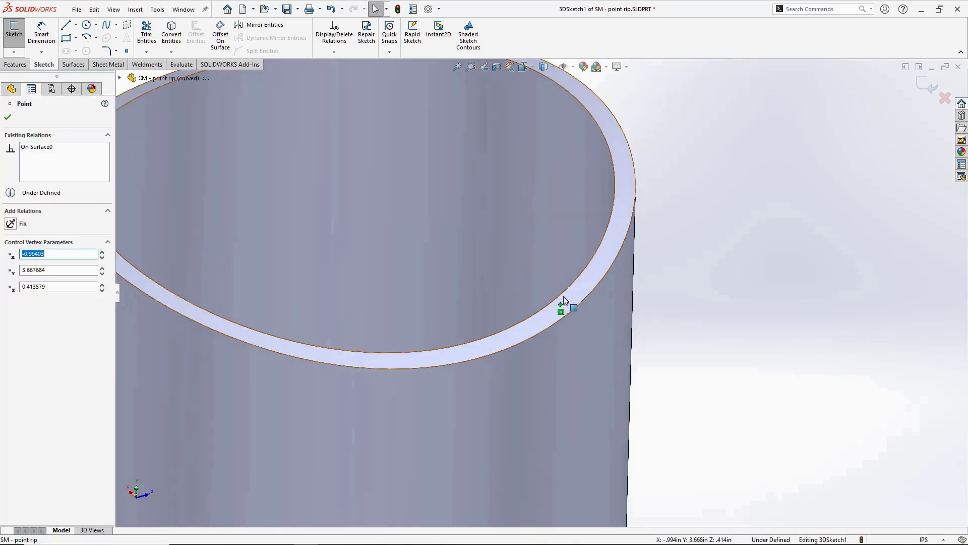
ctrl+click(564, 293)
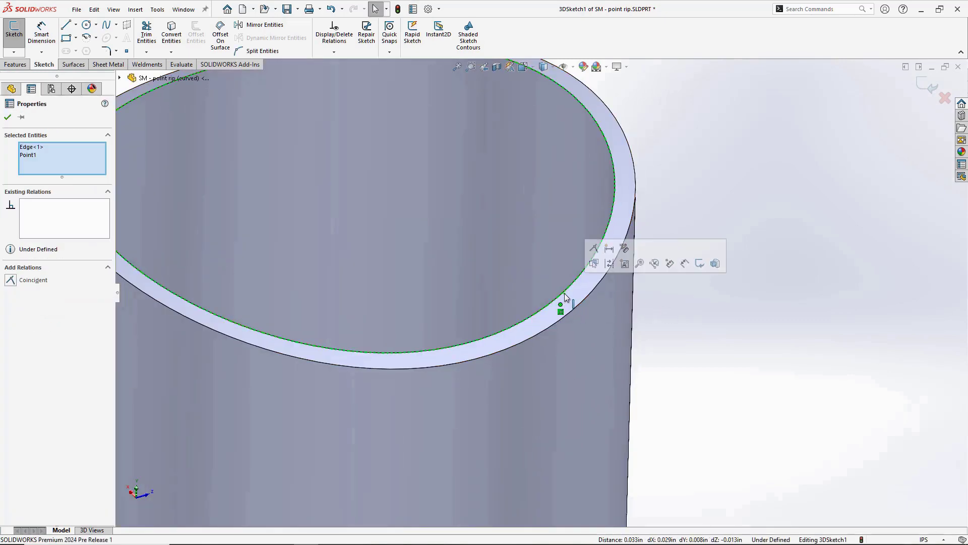
click(597, 250)
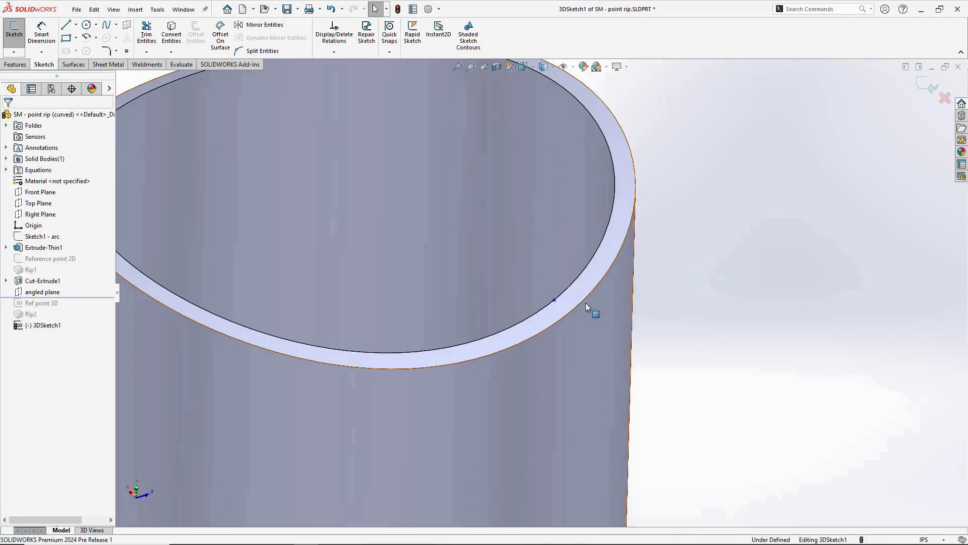
drag(554, 300, 586, 266)
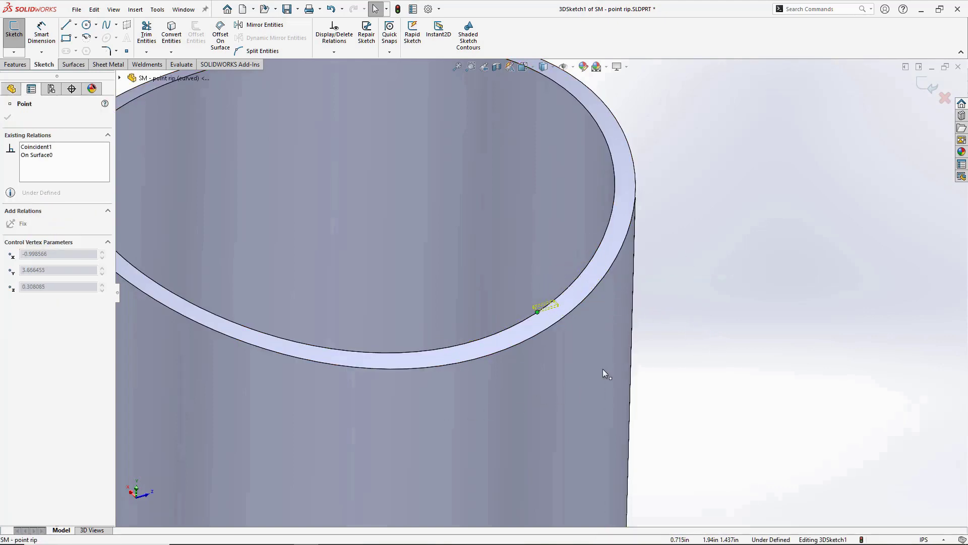
click(696, 385)
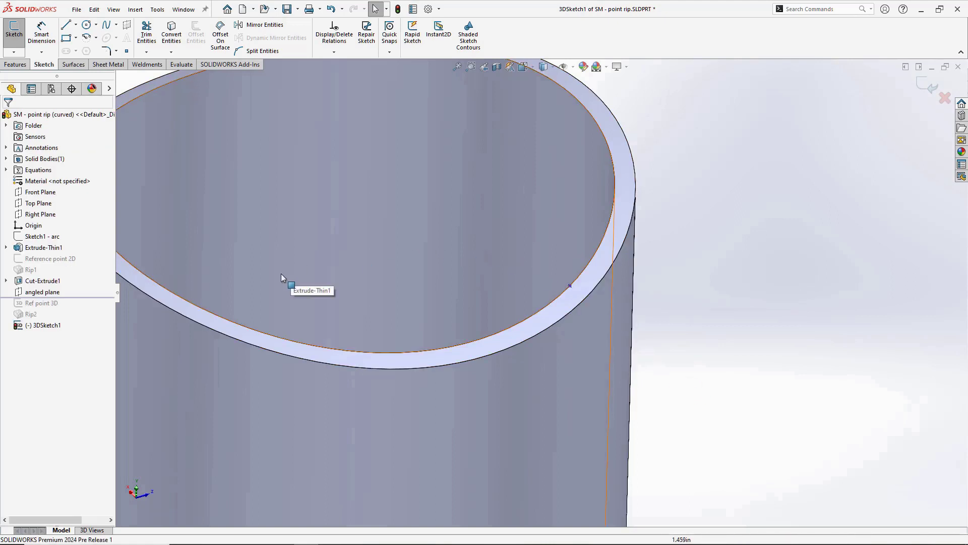
Step: Make the point On Plane with the angled plane and close the 3D sketch
click(56, 292)
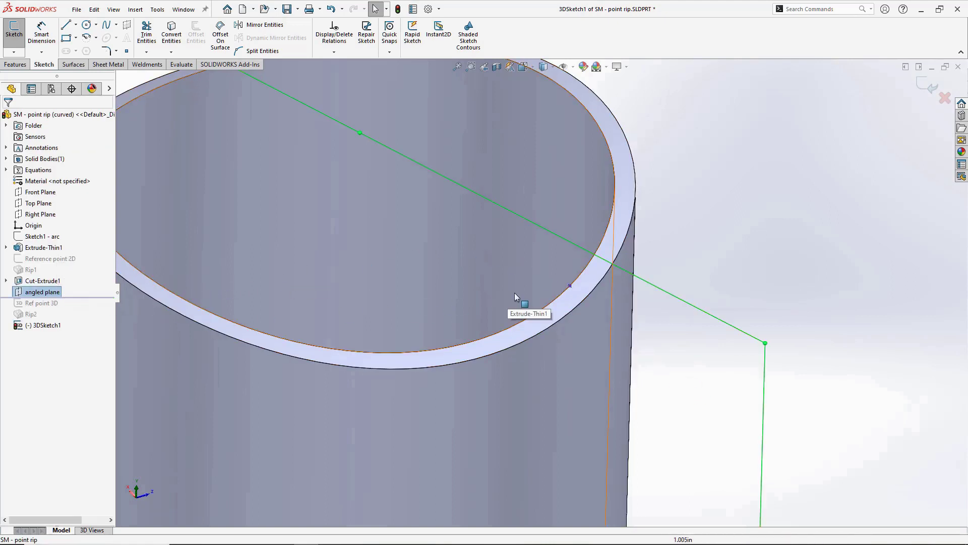
ctrl+click(569, 287)
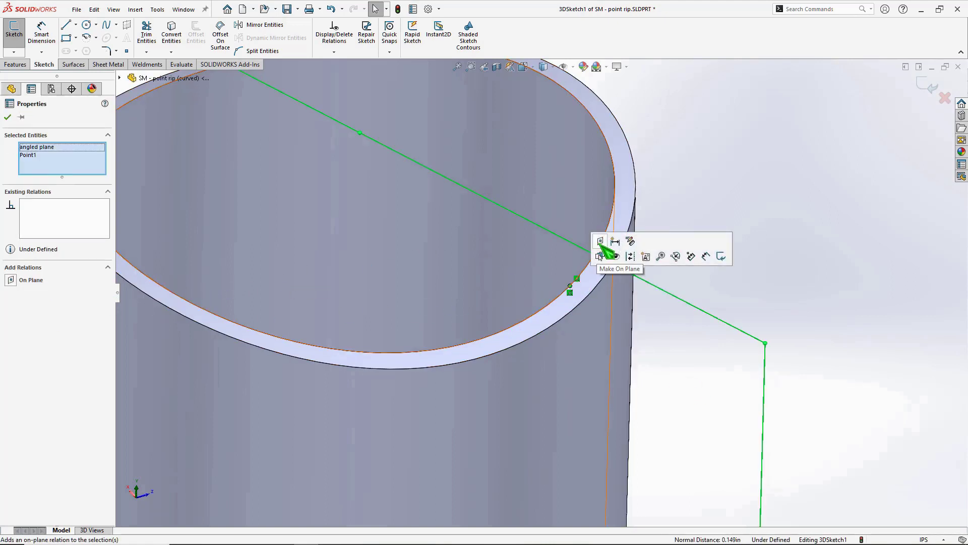
click(795, 281)
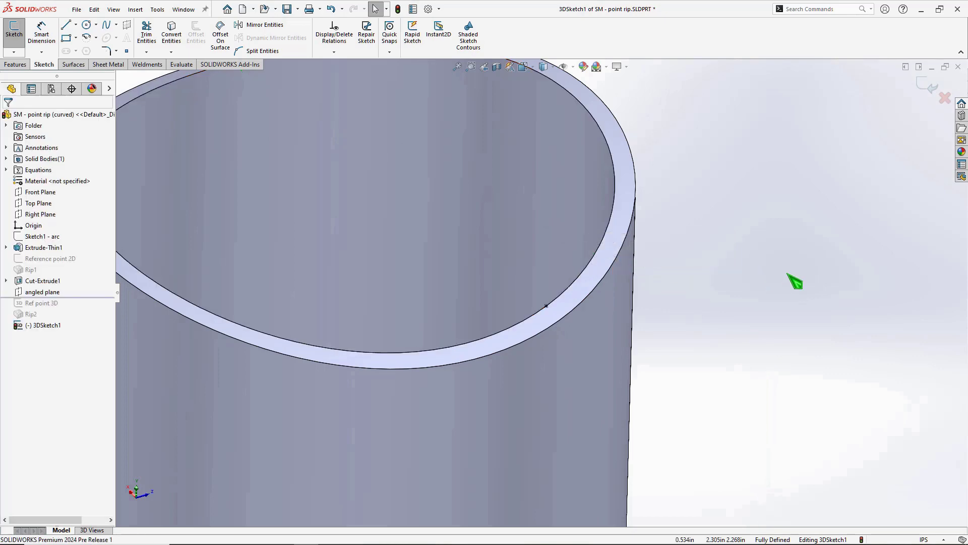
click(55, 292)
middle_drag(835, 237, 819, 214)
click(919, 89)
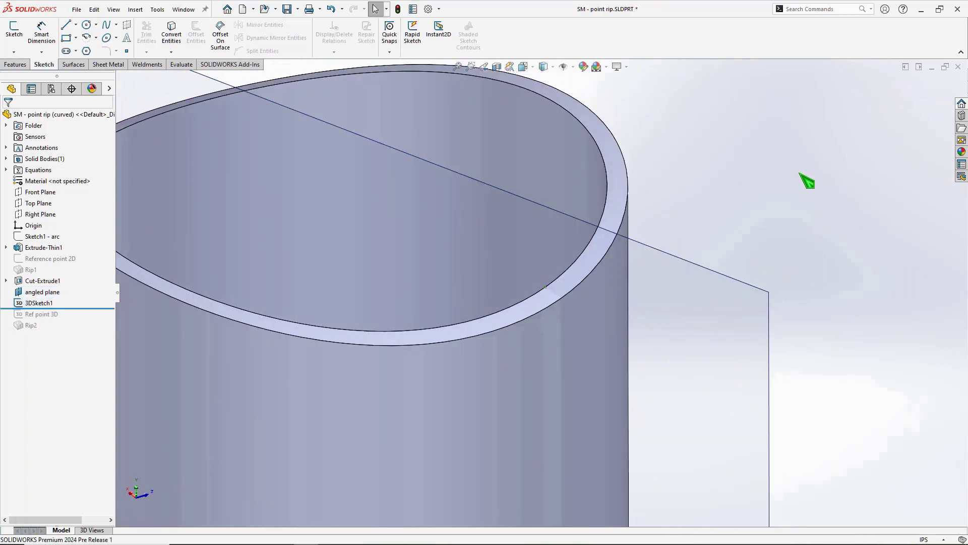
Step: Rip the bottom circular edge at Point1@3DSketch1 with a Symmetric 0.100in gap
click(121, 66)
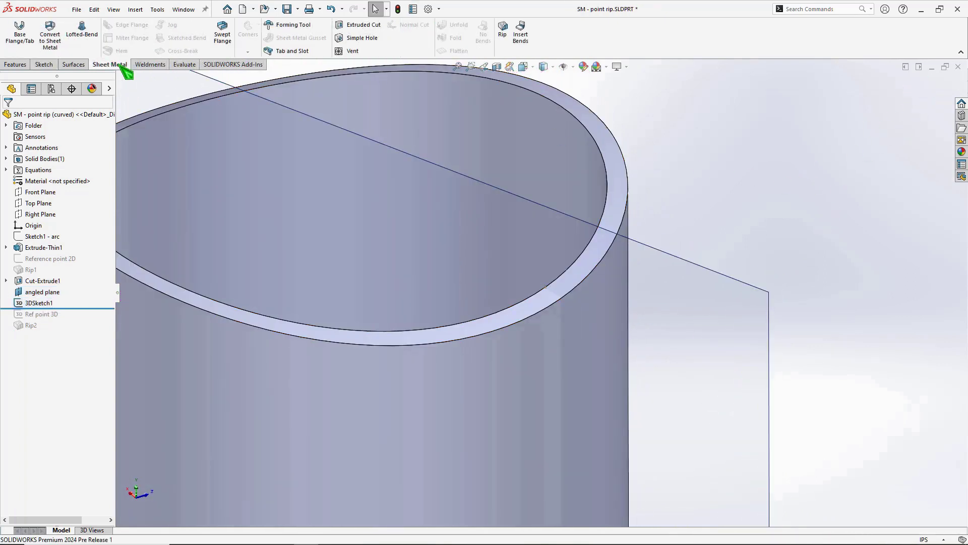
click(503, 31)
scroll(407, 207, up, 10)
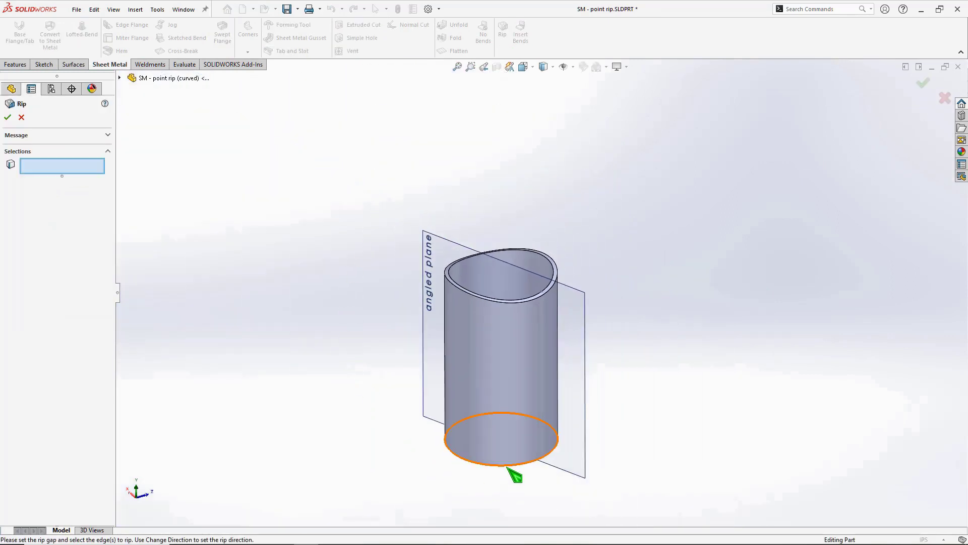
click(507, 467)
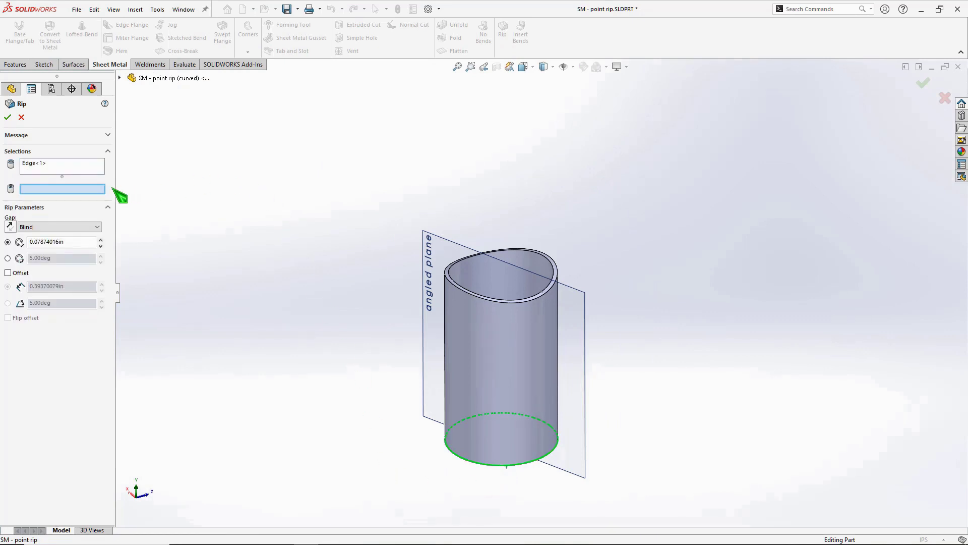
scroll(539, 297, down, 4)
click(529, 288)
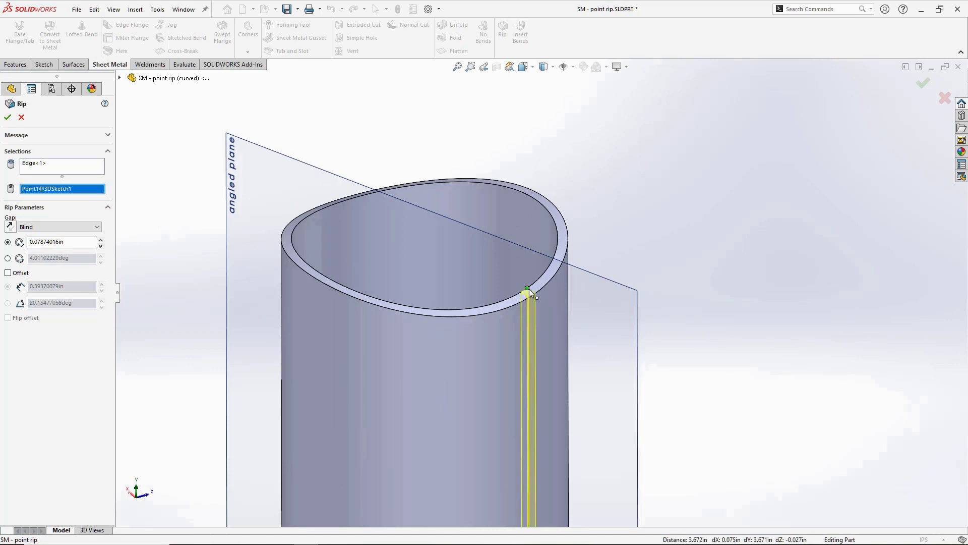
scroll(308, 297, down, 3)
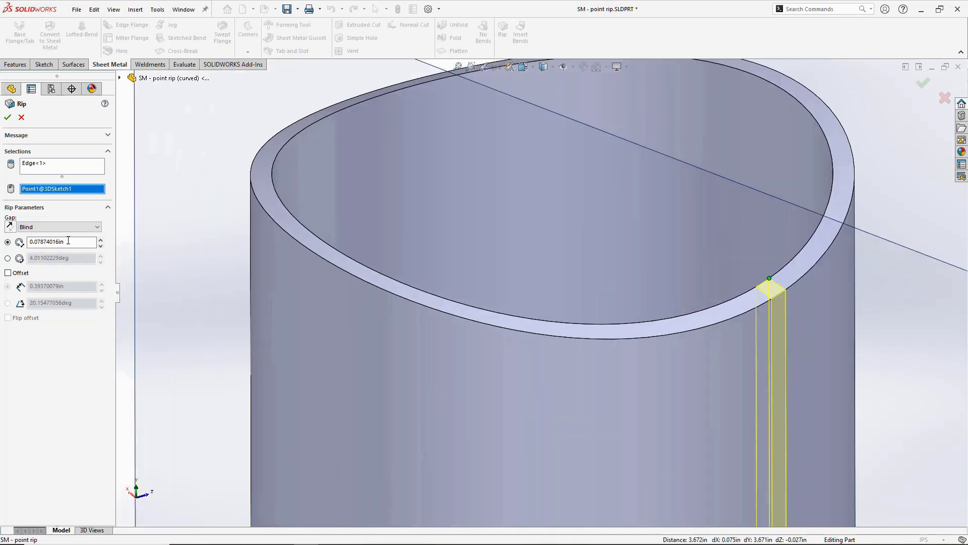
click(75, 227)
click(46, 245)
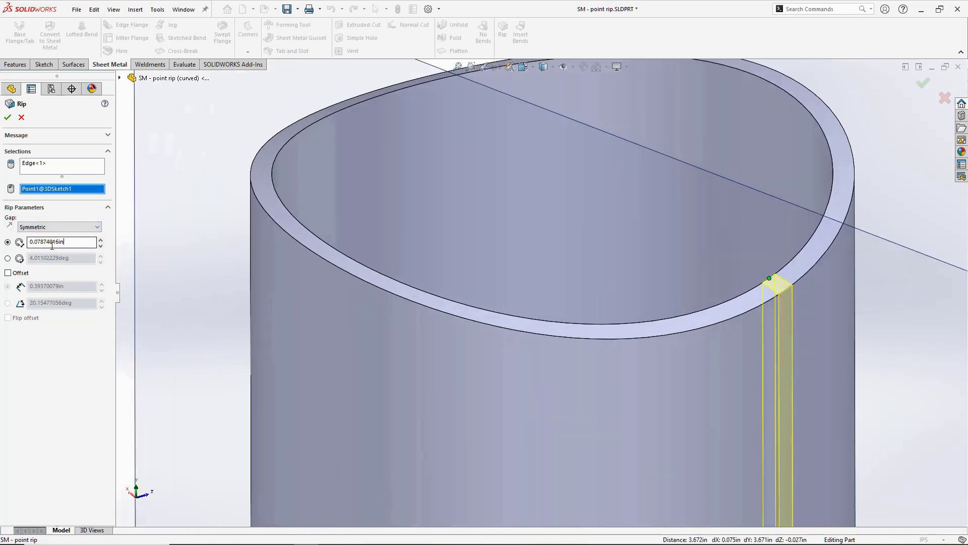
text(.100)
key(Return)
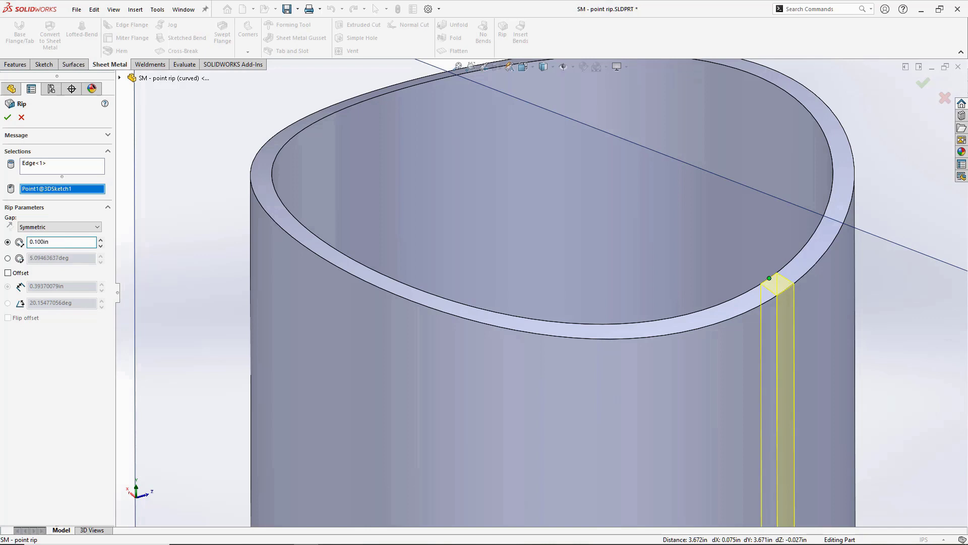
Step: Confirm Rip2, insert bends from a vertical fixed edge, and flatten the tube
click(8, 117)
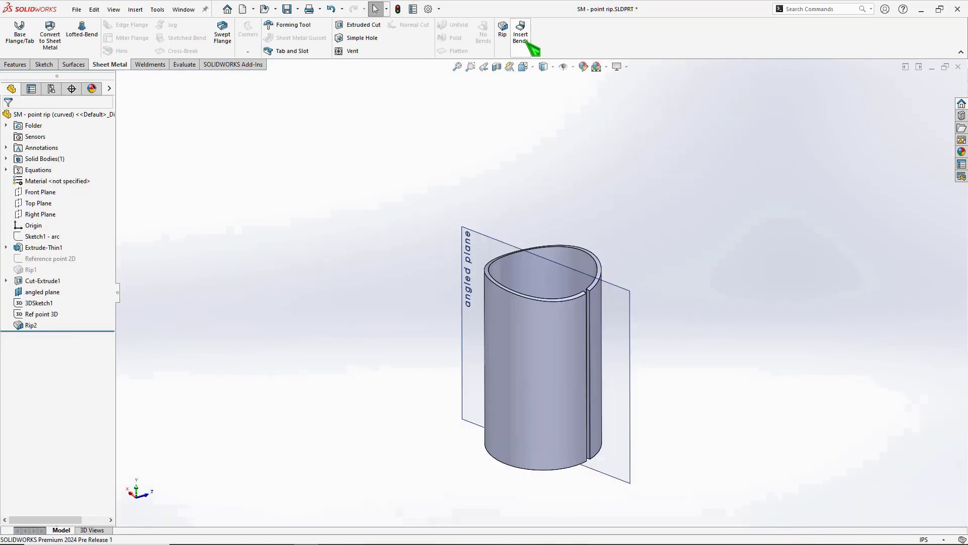
click(521, 31)
click(587, 317)
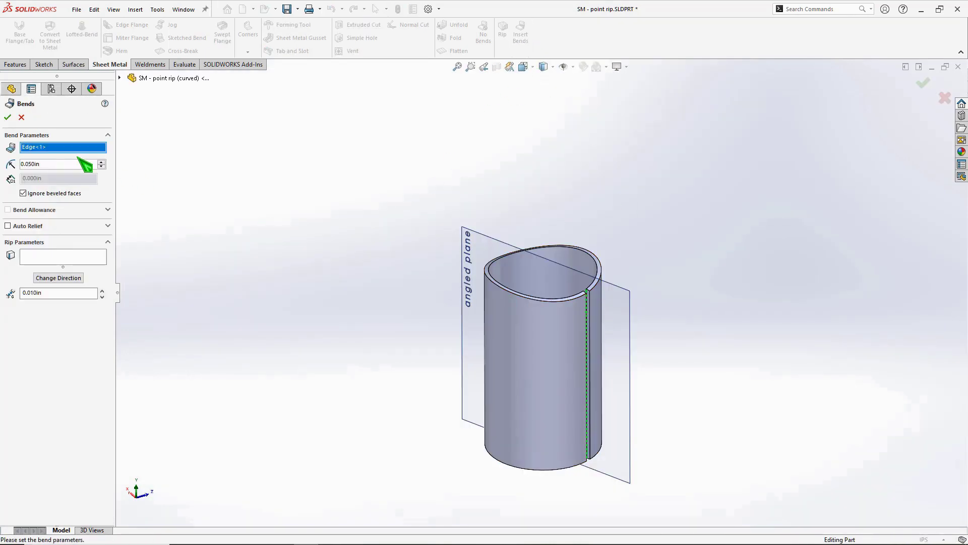
click(7, 117)
click(463, 56)
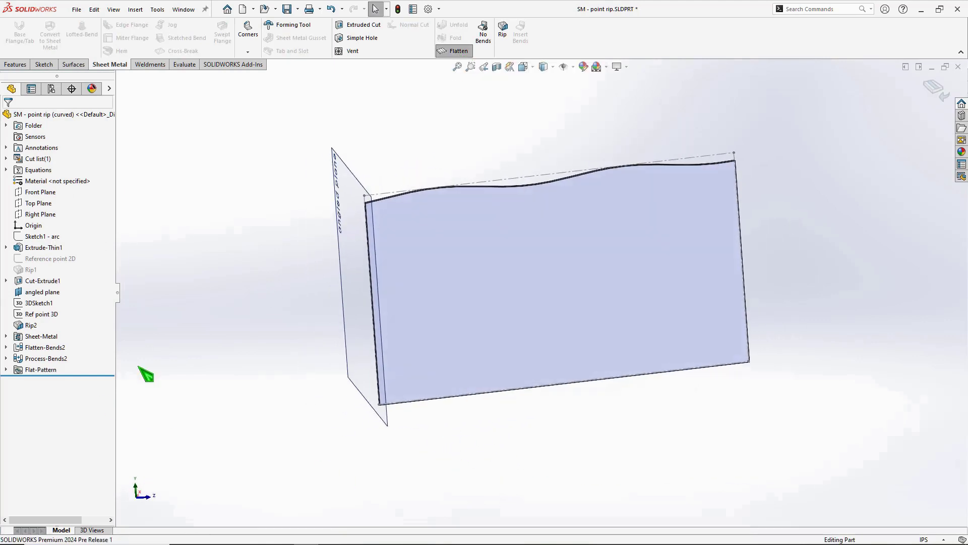
Step: Hide the angled plane to view the flattened wavy-edged sheet
click(48, 292)
click(68, 279)
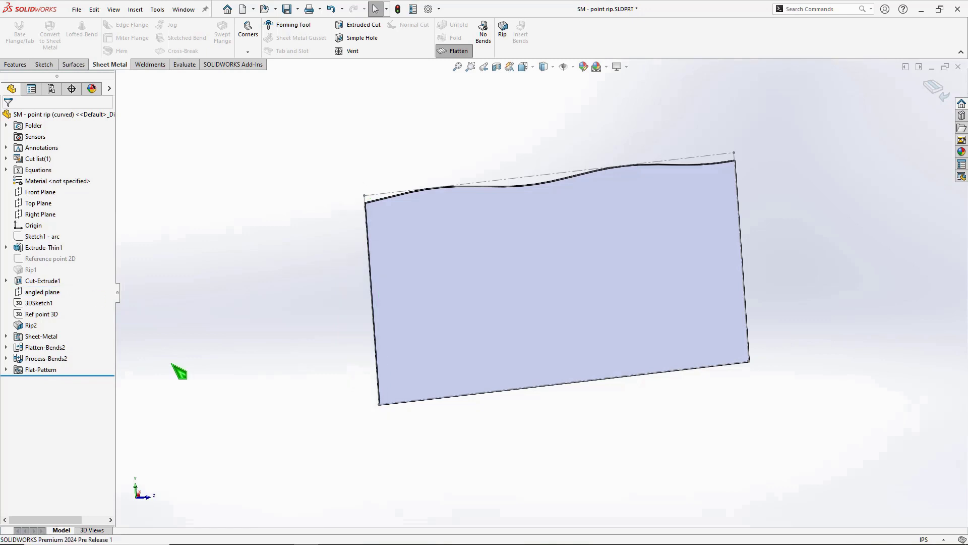
middle_drag(182, 367, 270, 390)
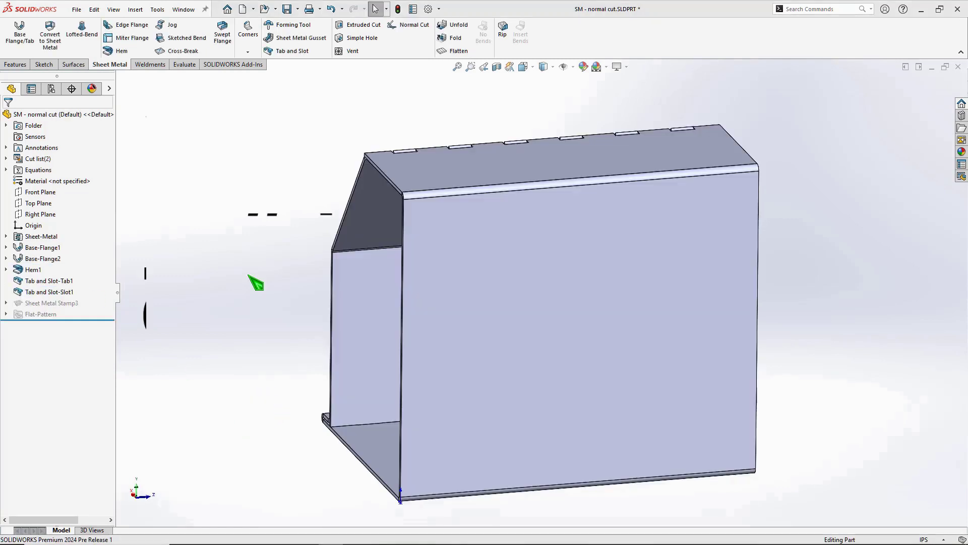
Step: On the large front flange face, sketch vertical, horizontal and slanted lines, a tangent arc and a closing line
click(482, 351)
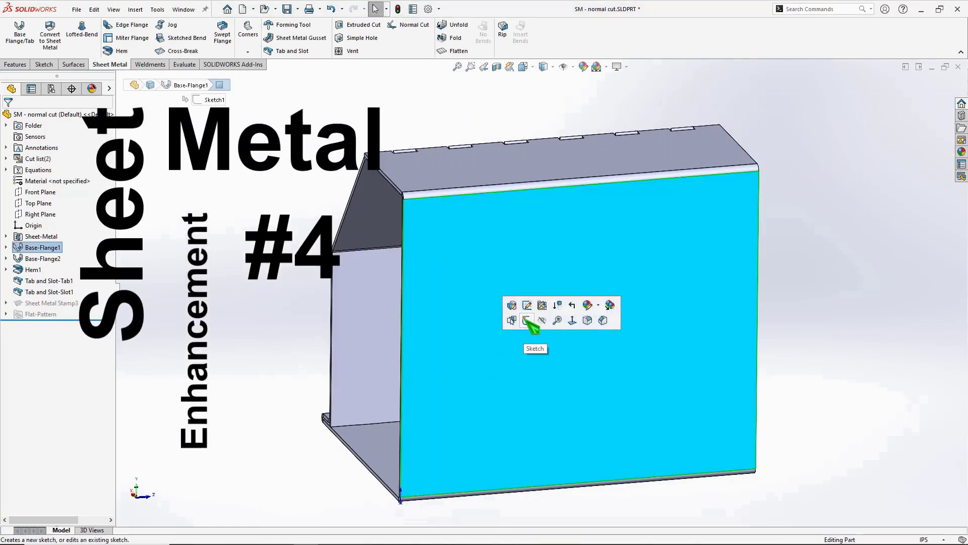
click(528, 361)
click(69, 27)
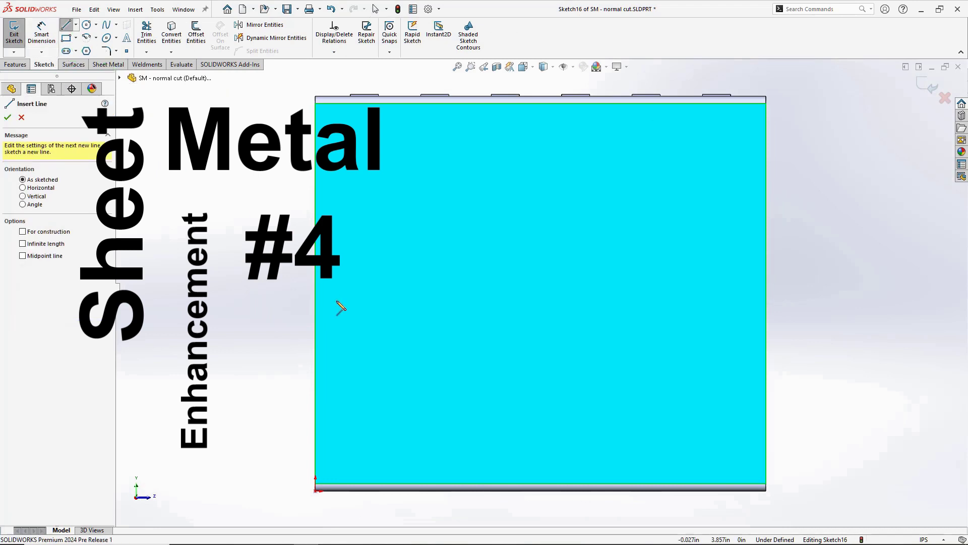
click(391, 381)
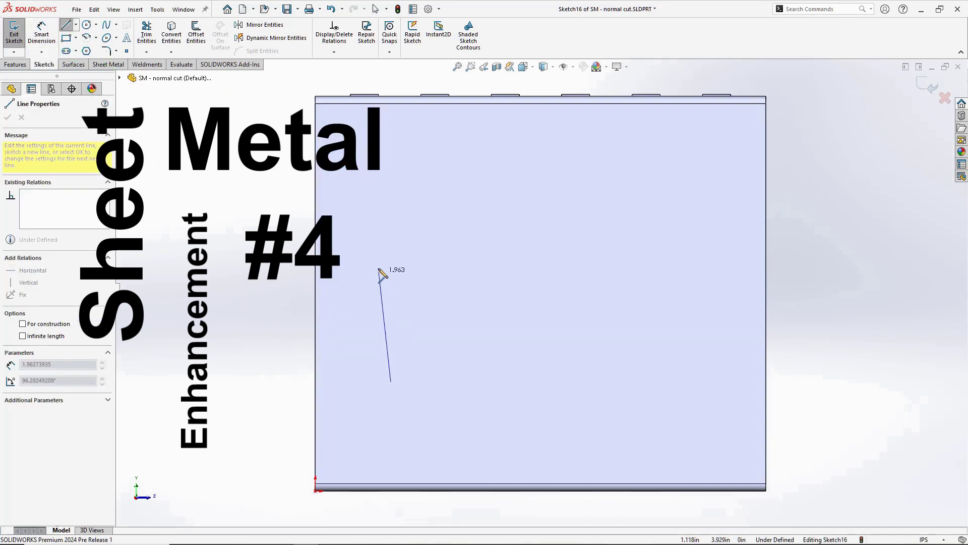
click(391, 208)
click(482, 208)
click(512, 288)
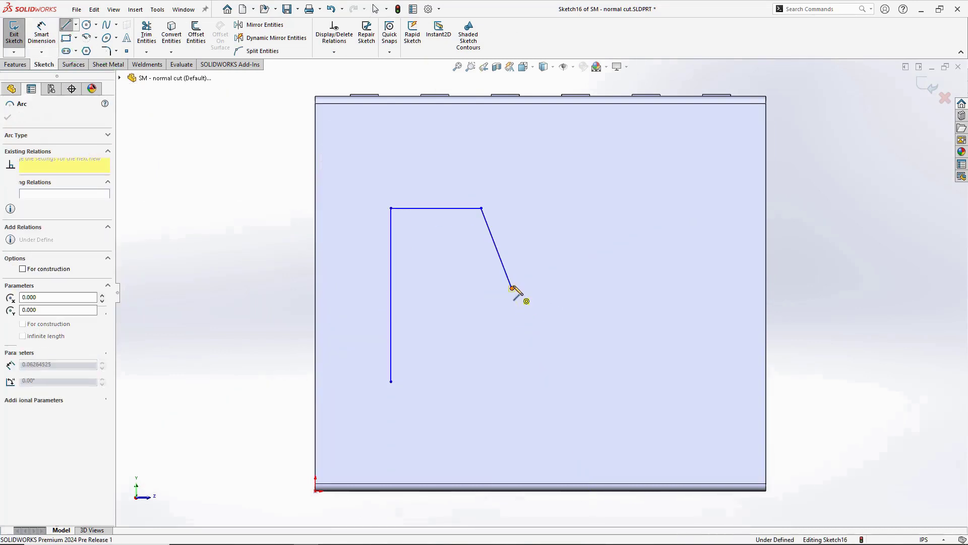
click(481, 381)
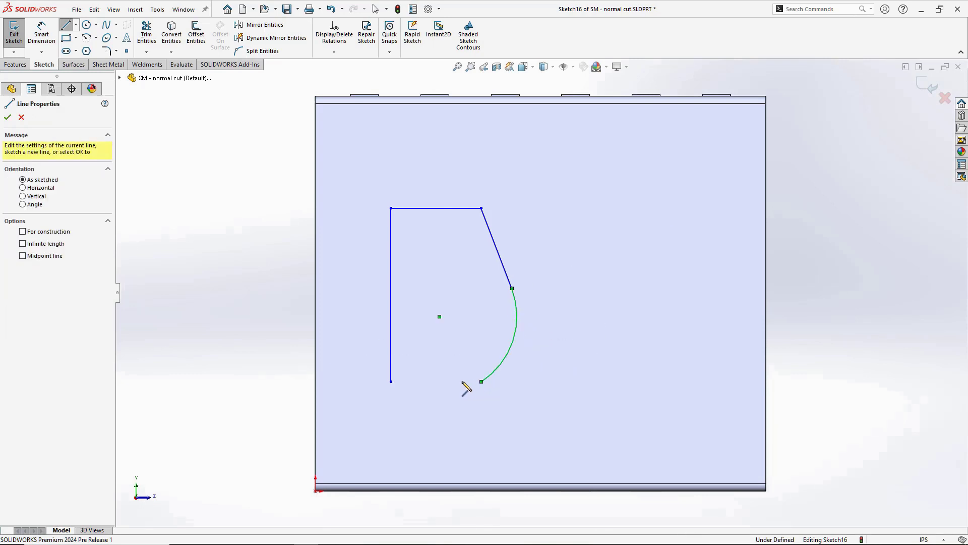
click(390, 381)
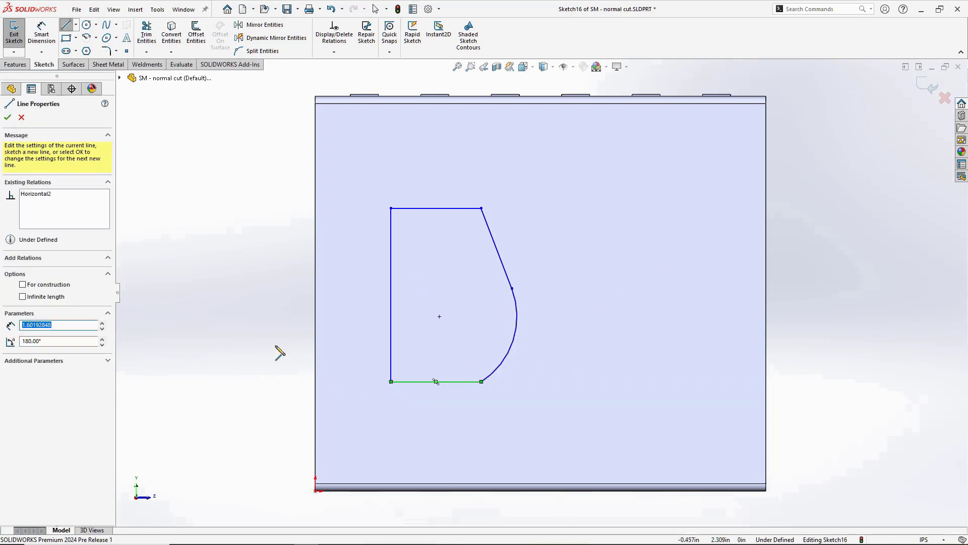
key(Escape)
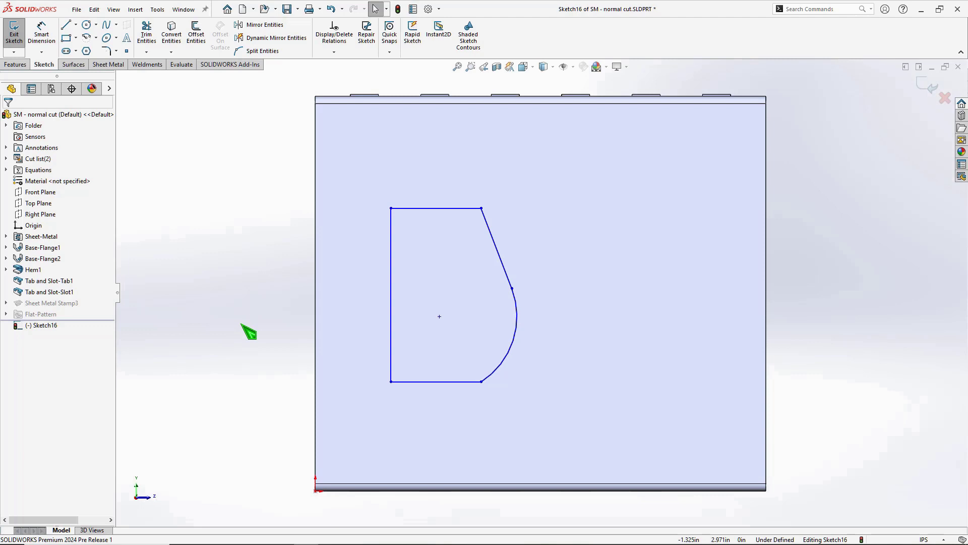
Step: Insert a sheet metal stamp from the sketch, reversed, 0.300in deep
click(110, 65)
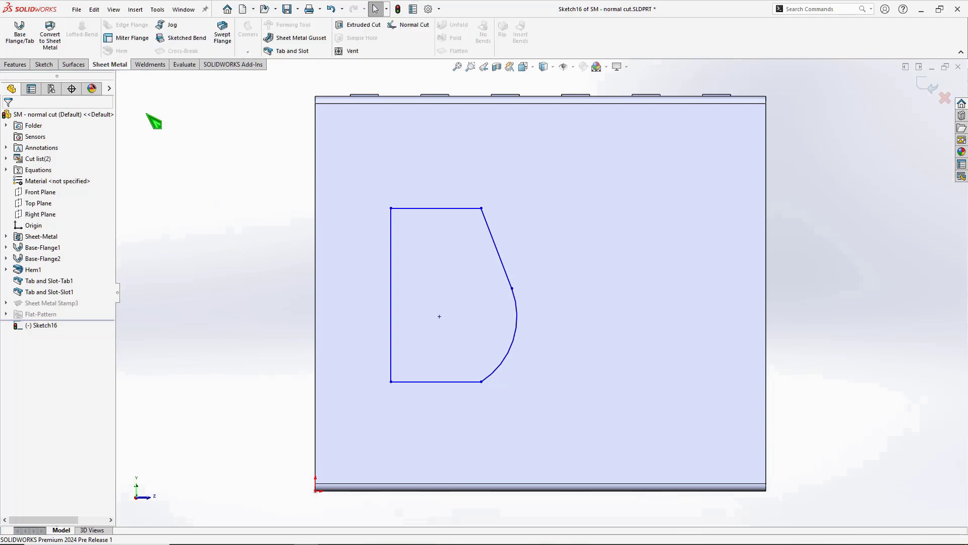
click(135, 9)
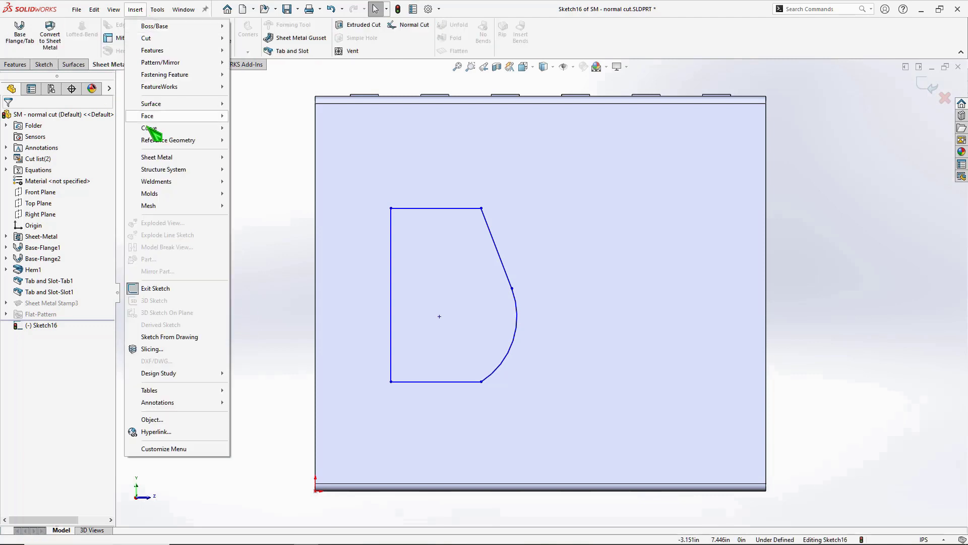
mouse_move(151, 157)
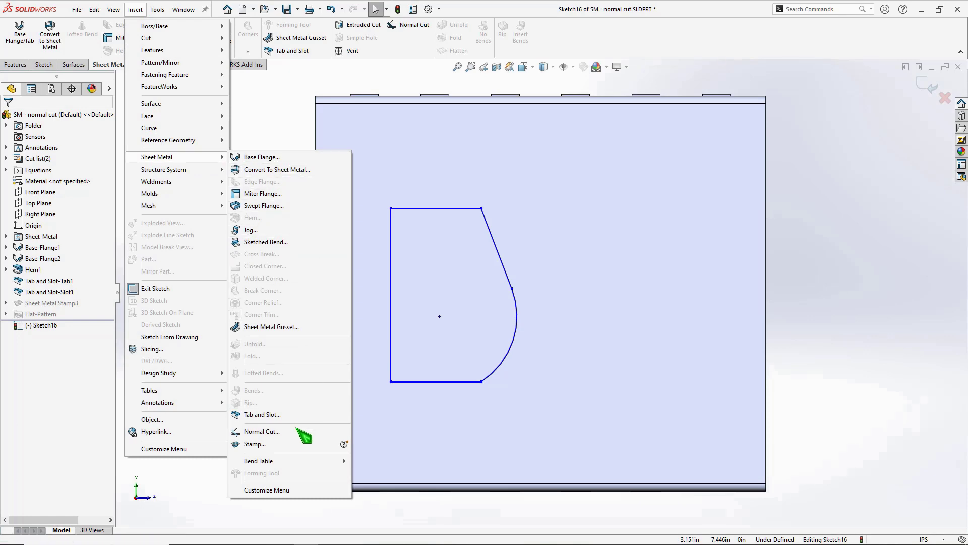
click(298, 444)
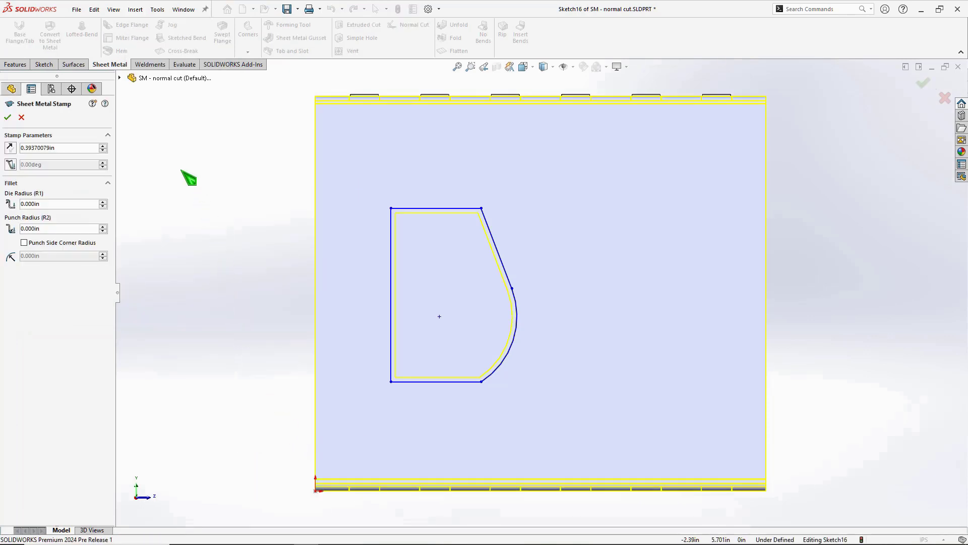
middle_drag(189, 178, 226, 203)
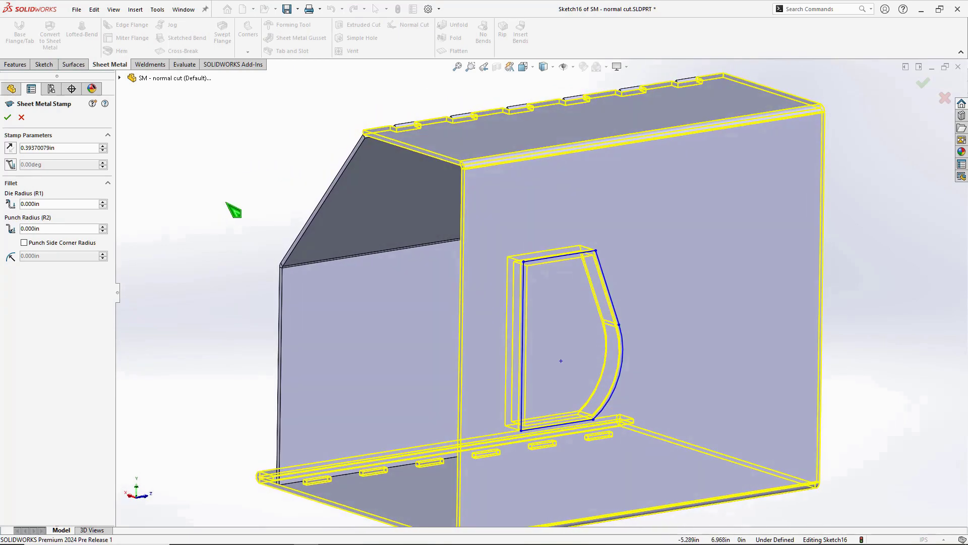
click(10, 148)
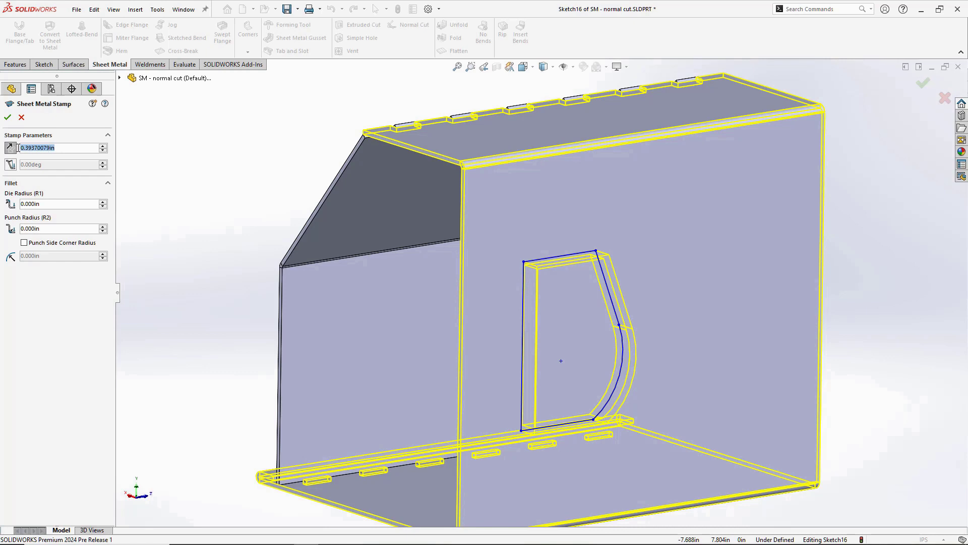
key(BackSpace)
text(.3)
key(Return)
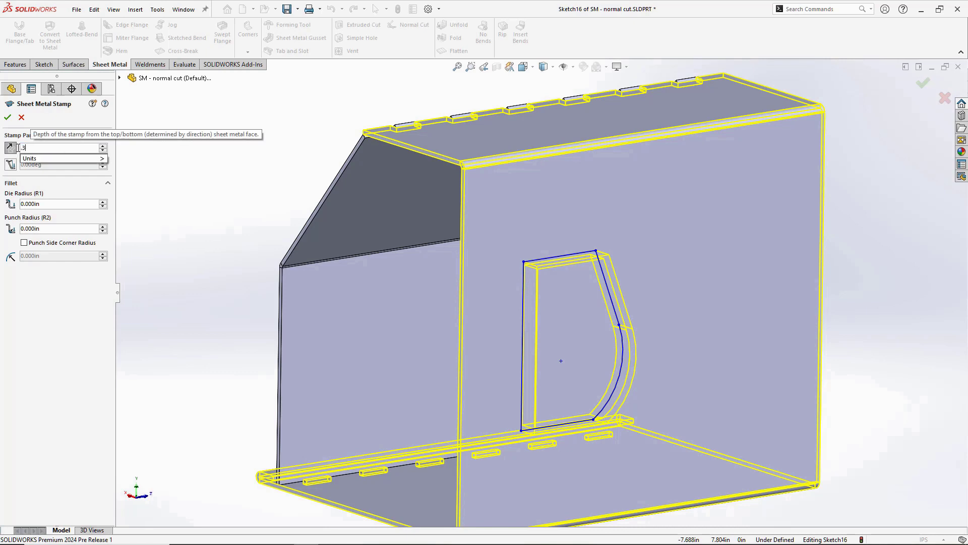
Step: Set punch side corner radius 0.25in, die radius 0.1in and punch radius 0.02in
click(24, 243)
text(.25)
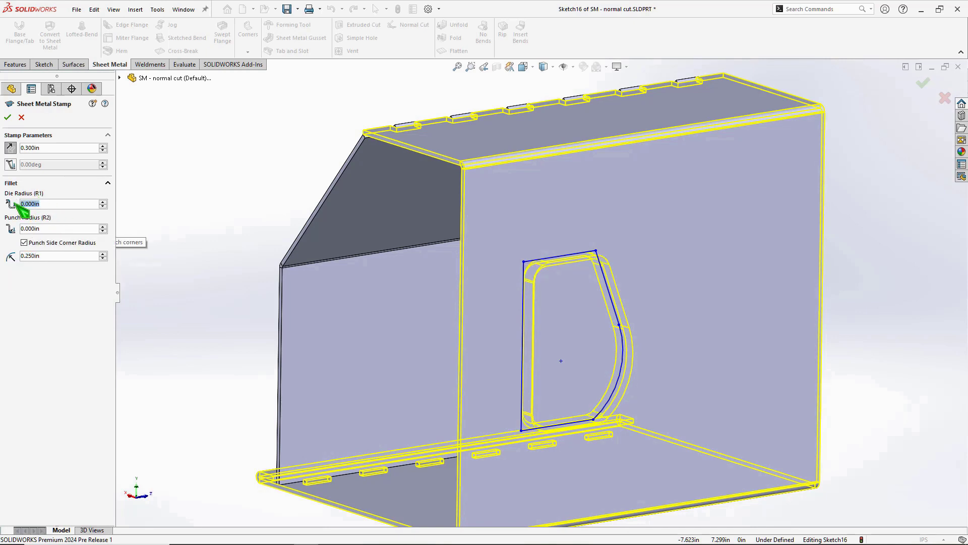
text(.1)
key(Return)
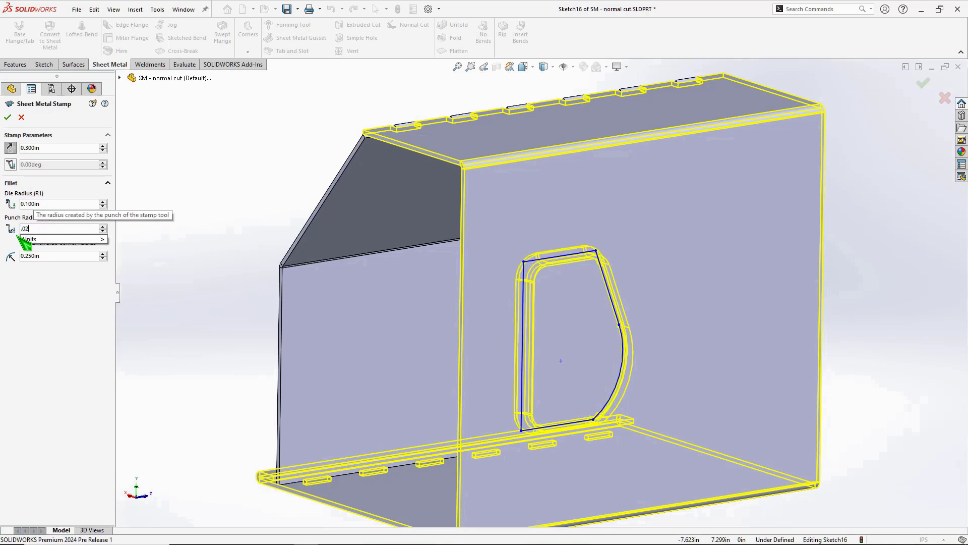
text(.02)
key(Return)
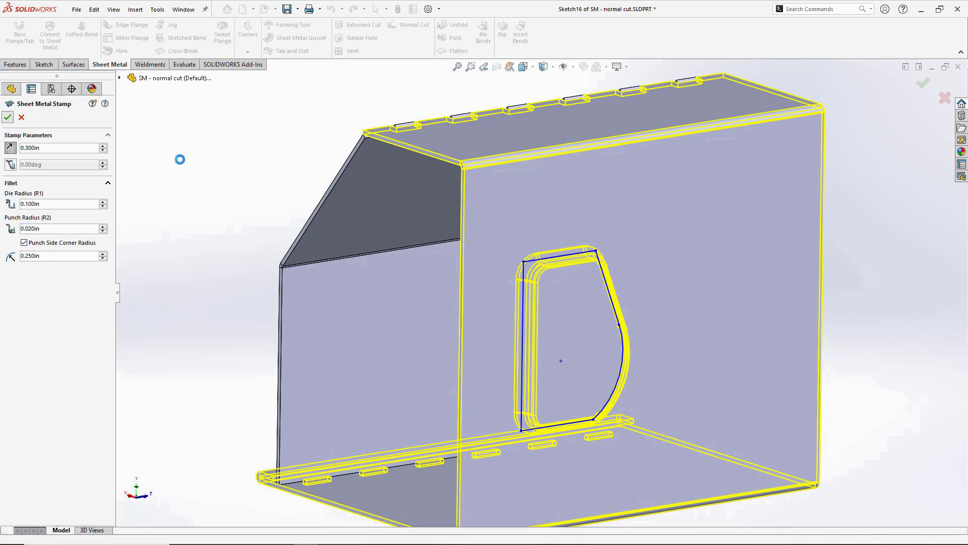
middle_drag(237, 210, 195, 188)
Step: Sketch a notched profile of lines and a 3 Point Arc on the panel face beside the first stamp
click(656, 361)
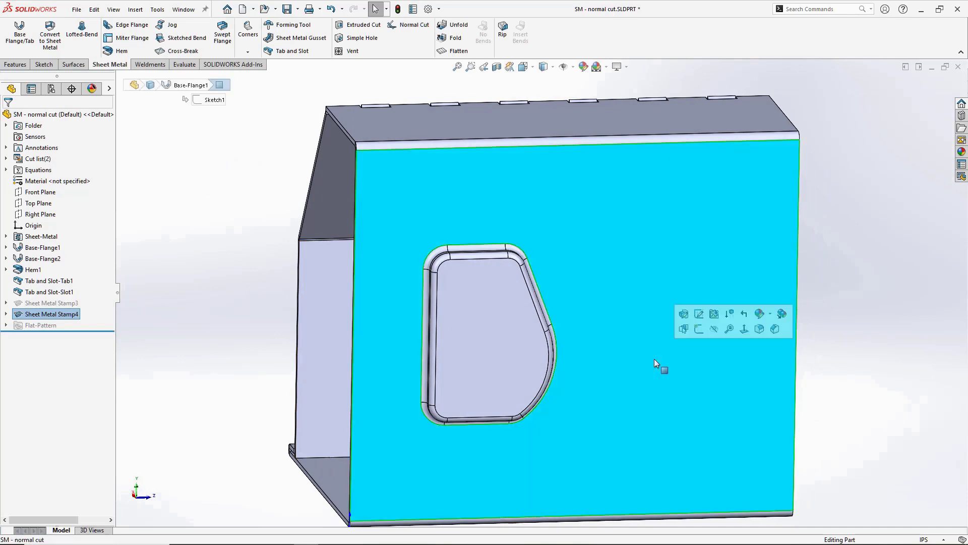
click(701, 345)
key(l)
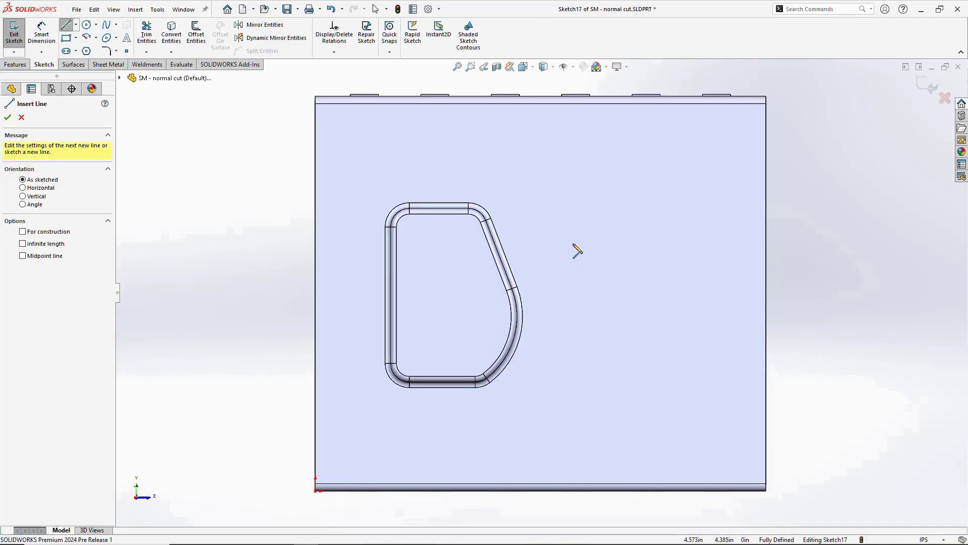
click(573, 242)
click(691, 159)
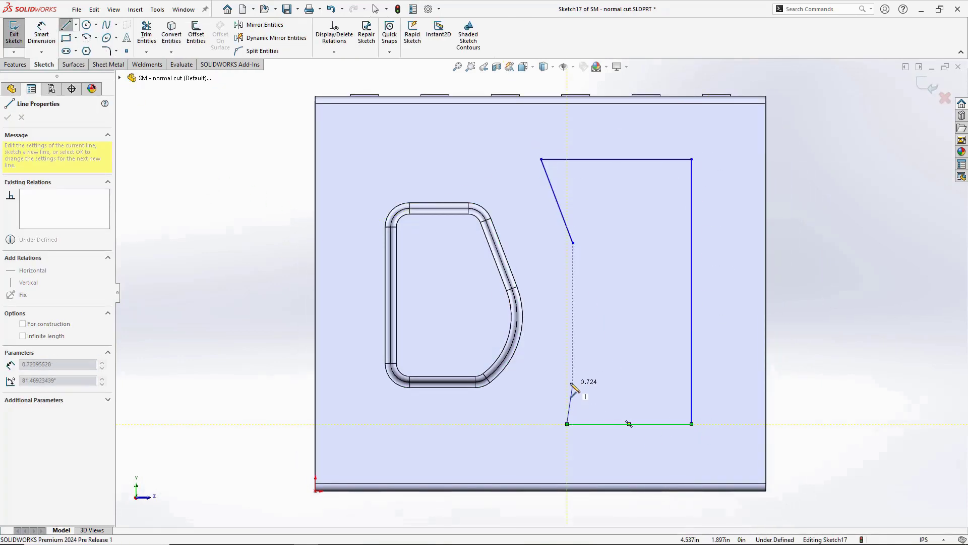
click(568, 375)
click(96, 38)
click(119, 76)
drag(573, 243, 568, 376)
Step: Start a sheet metal stamp from the notched profile
click(626, 323)
click(135, 9)
mouse_move(157, 157)
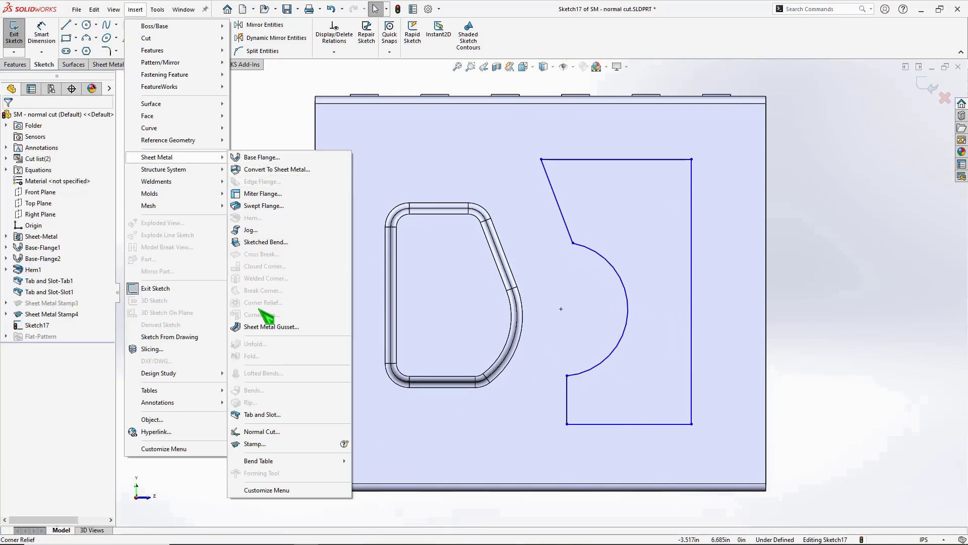
click(253, 443)
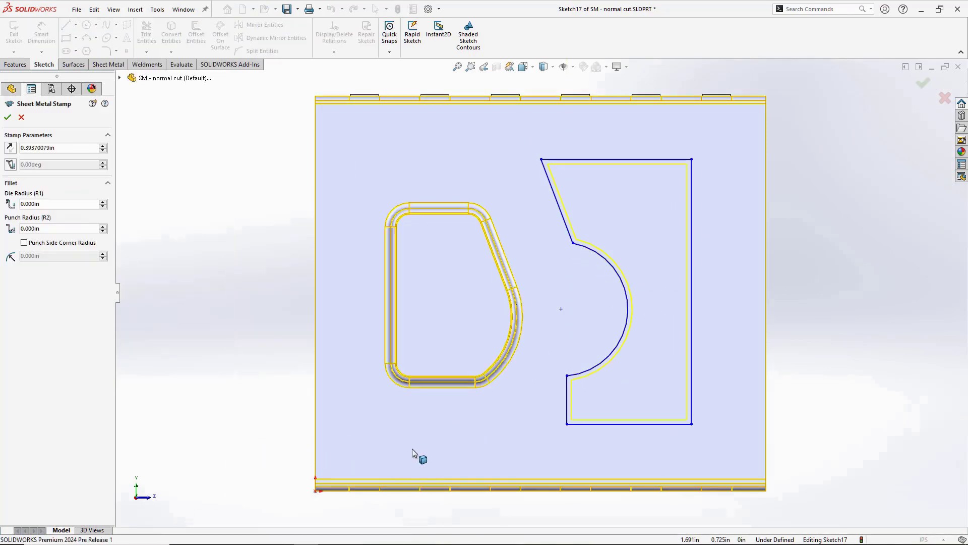
Step: Create Stamp5 with depth 0.275in, Die Radius 0.1in, Punch Radius 0.024in and Punch Side Corner Radius 0.3in
mouse_move(412, 451)
middle_down()
mouse_move(482, 459)
mouse_move(849, 357)
middle_up()
scroll(849, 357, down, 3)
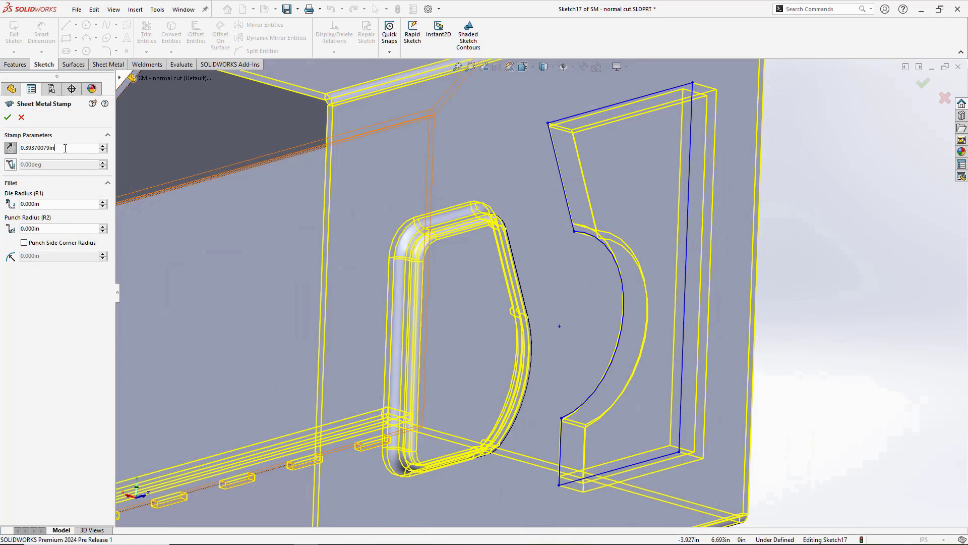
double_click(77, 149)
text(.275in)
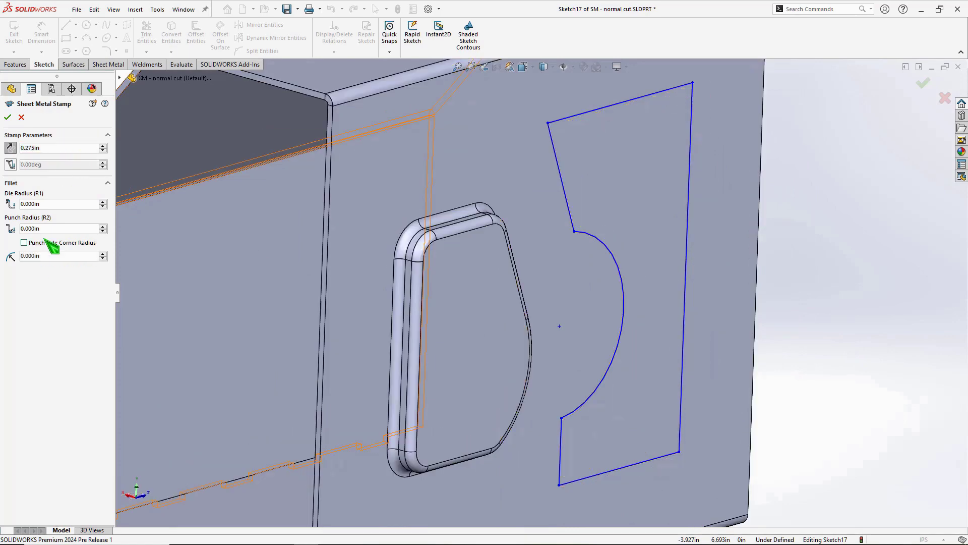
click(24, 243)
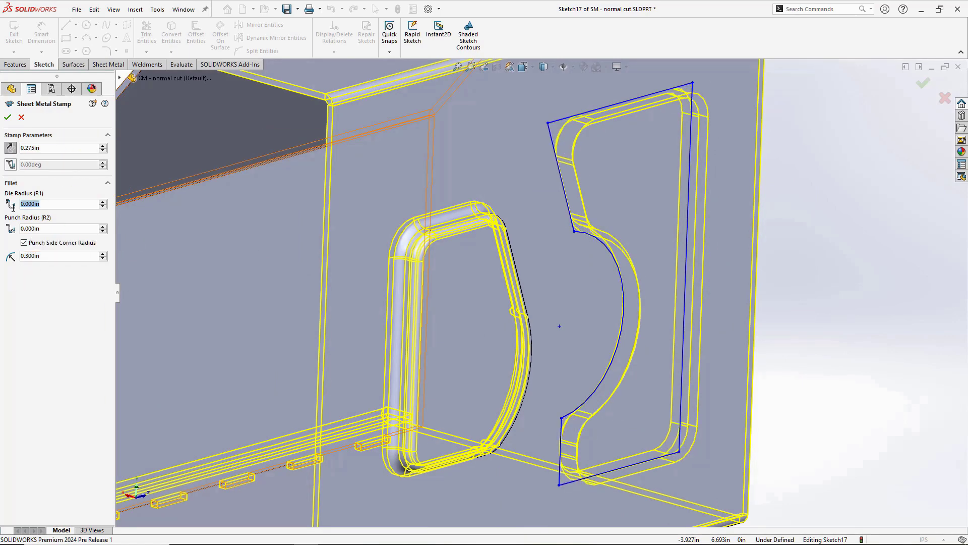
double_click(59, 229)
key(Return)
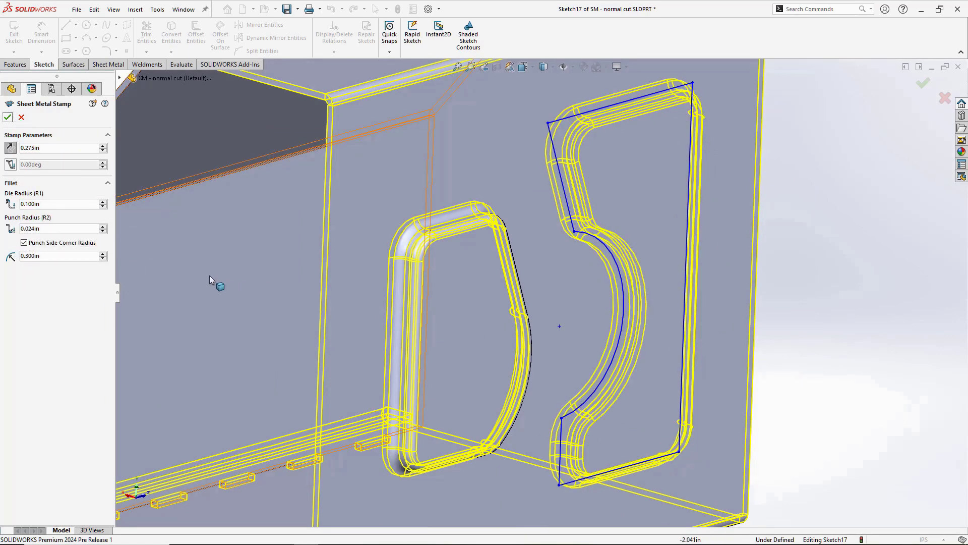
click(9, 119)
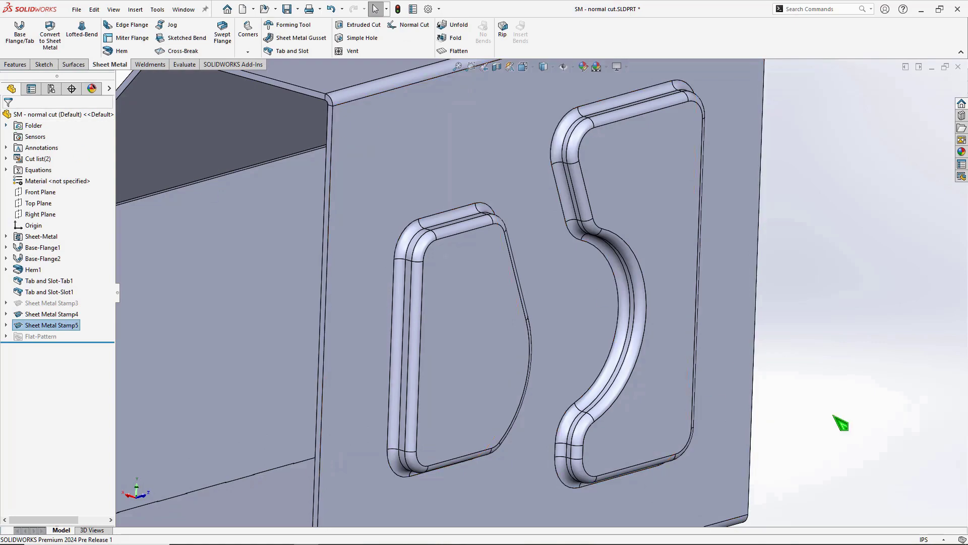
middle_drag(831, 397, 772, 412)
Step: Section the part on Front Plane offset 6.240in, viewed obliquely through both embossments
click(497, 66)
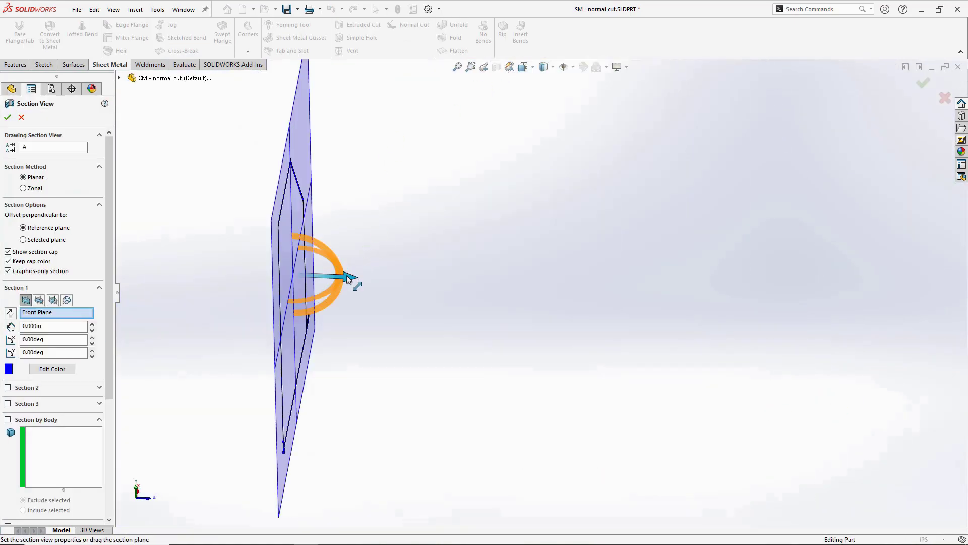
drag(348, 279, 585, 295)
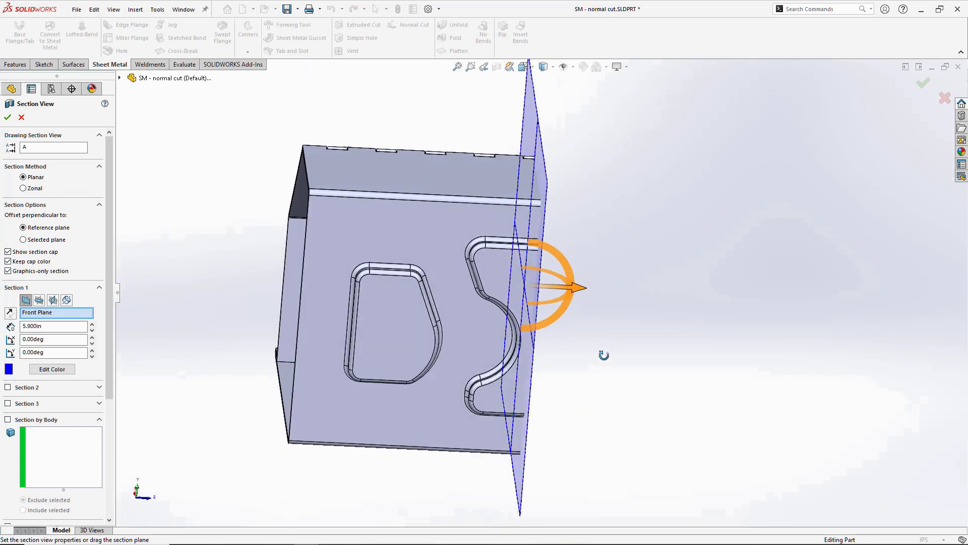
middle_drag(604, 355, 439, 349)
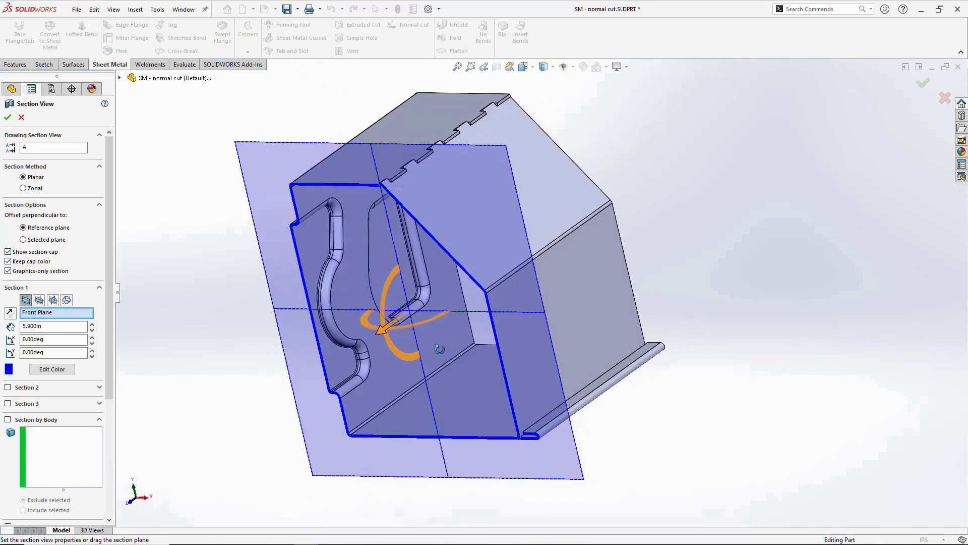
drag(383, 333, 389, 359)
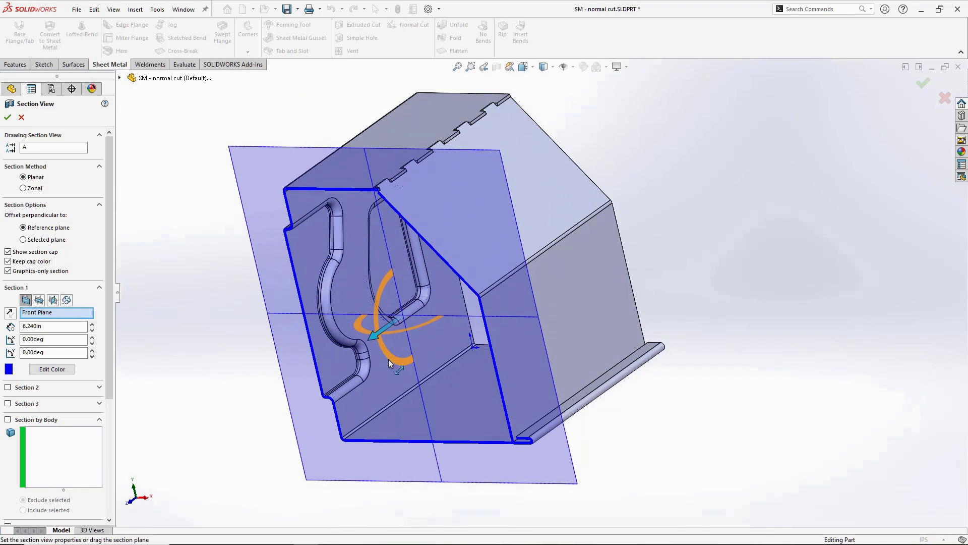